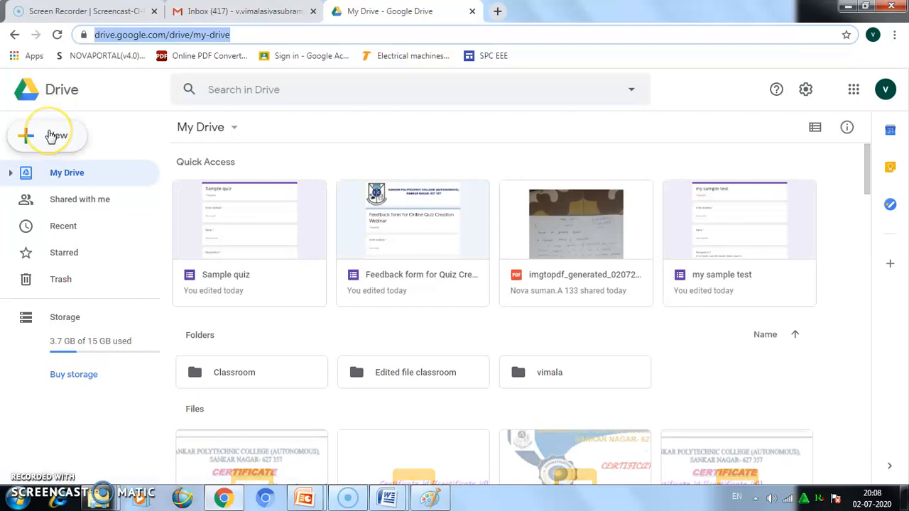
# Create a new blank Google Form from Drive and name both the file and the form title "sample quiz"
pyautogui.click(51, 135)
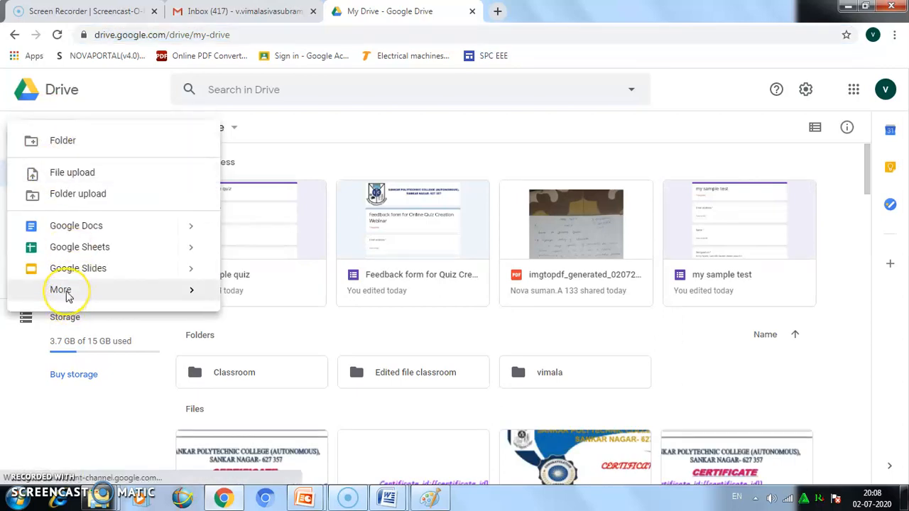
pyautogui.moveTo(68, 296)
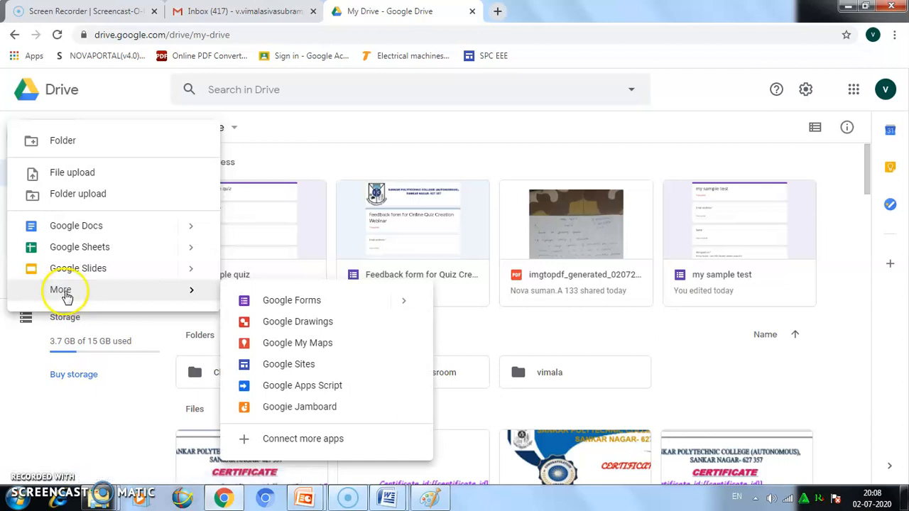
pyautogui.click(299, 302)
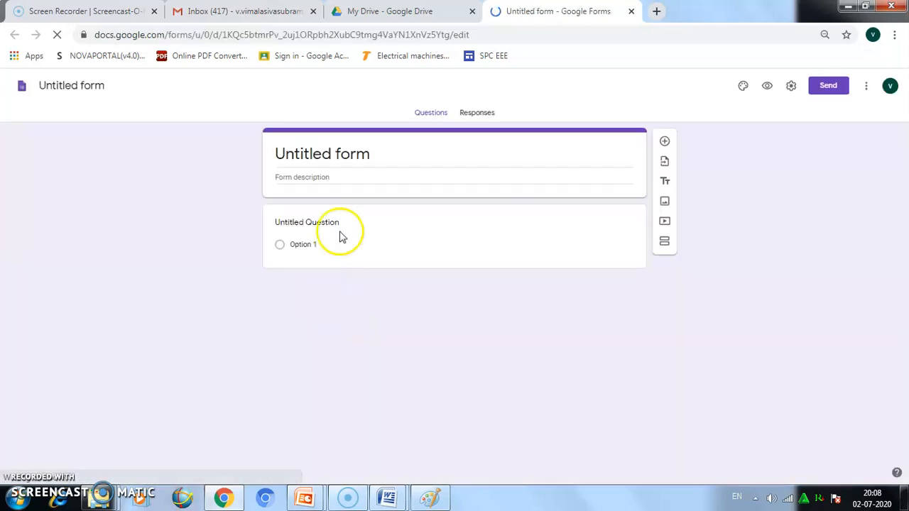
pyautogui.click(102, 86)
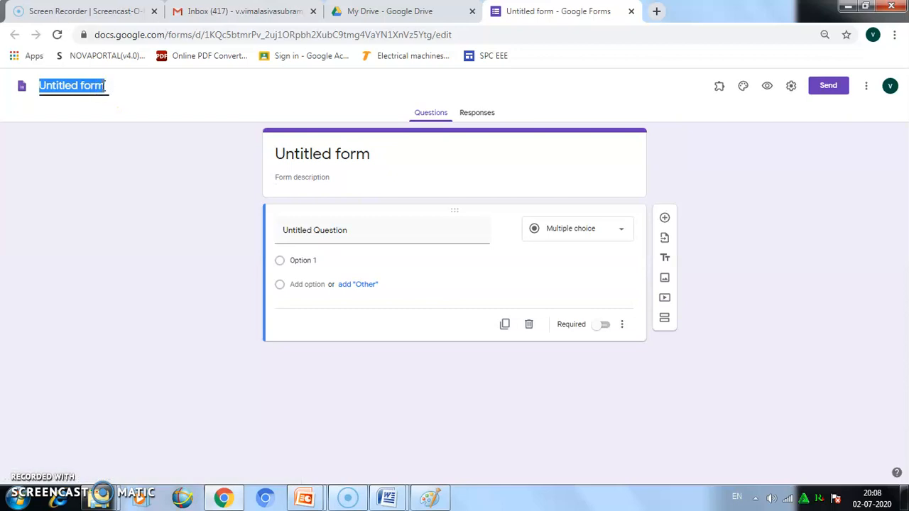
pyautogui.write('sample quiz')
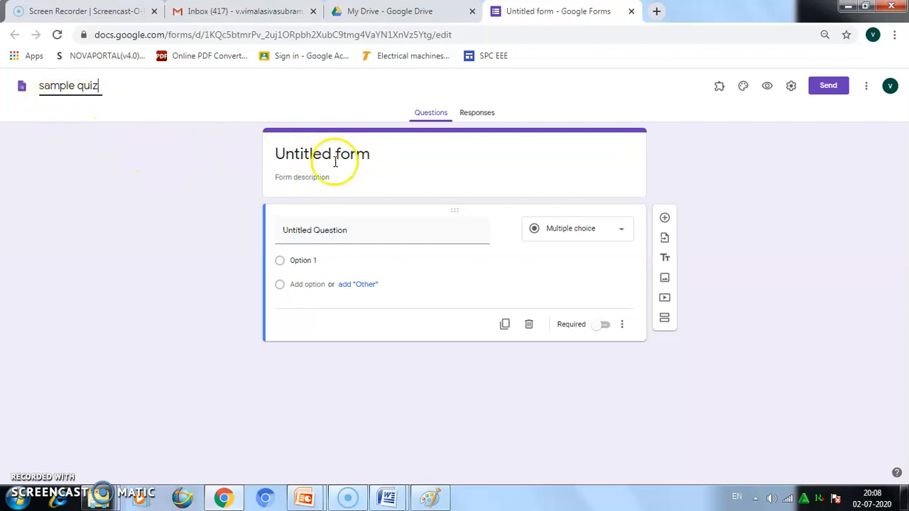
pyautogui.click(395, 171)
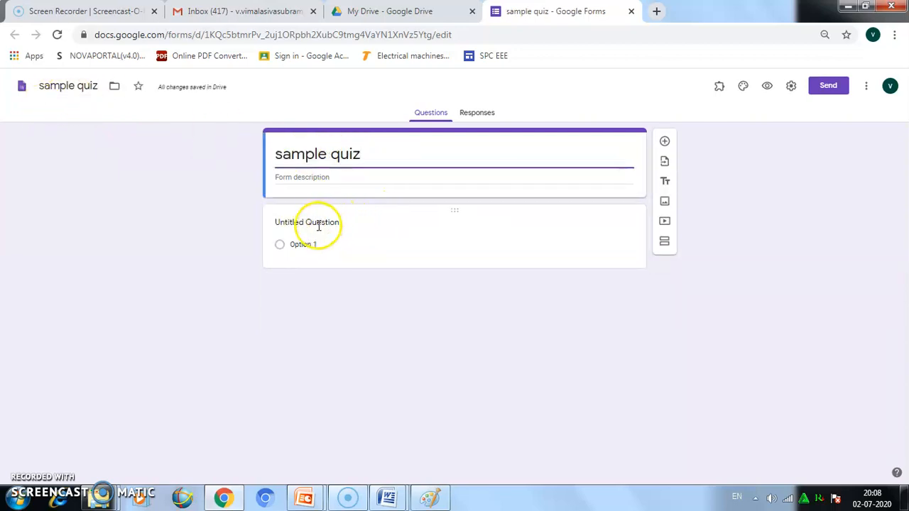
# Replace the untitled question's text with "Name" and make it a required short-answer question
pyautogui.click(317, 225)
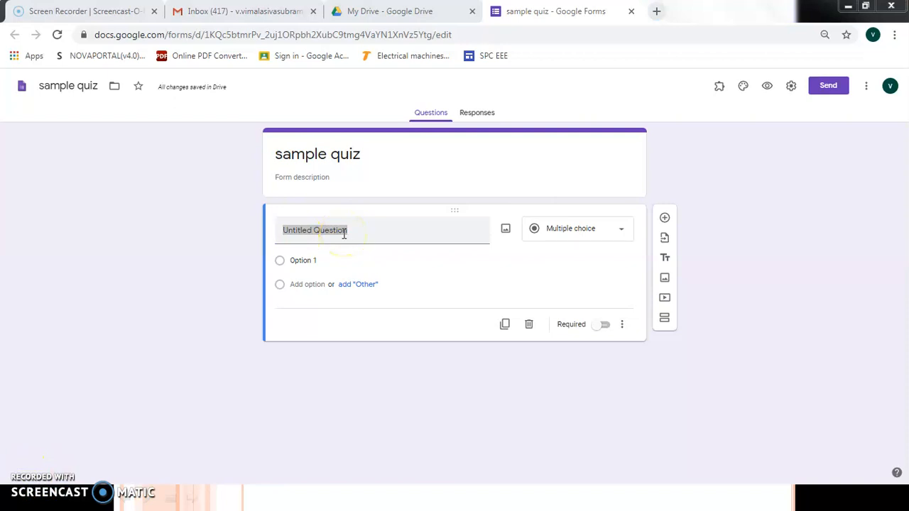
pyautogui.click(345, 233)
pyautogui.moveTo(345, 229); pyautogui.dragTo(252, 229)
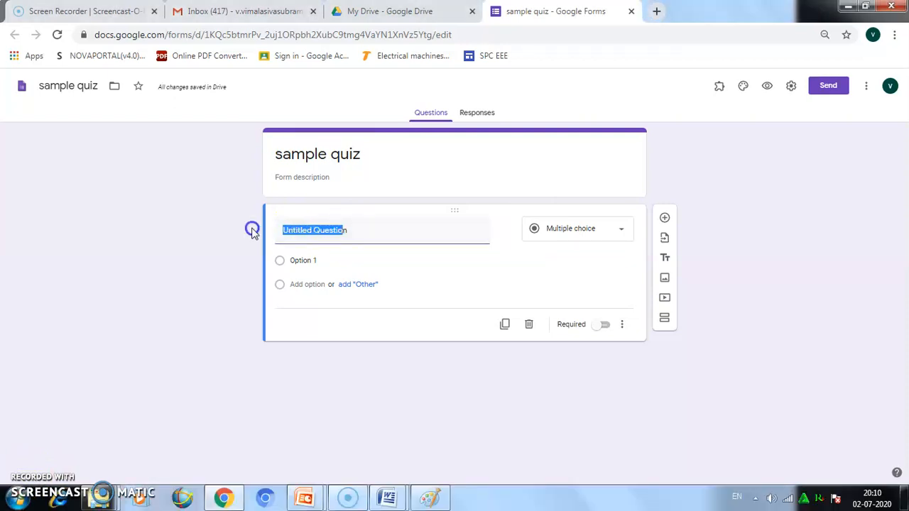
pyautogui.click(348, 232)
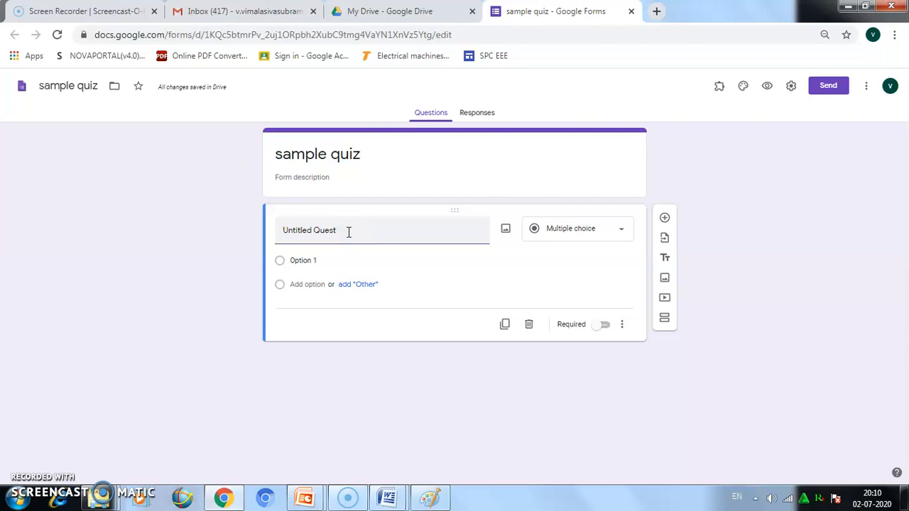
pyautogui.press('BackSpace')
pyautogui.press('BackSpace')
pyautogui.press('BackSpace')
pyautogui.press('BackSpace')
pyautogui.press('BackSpace')
pyautogui.press('BackSpace')
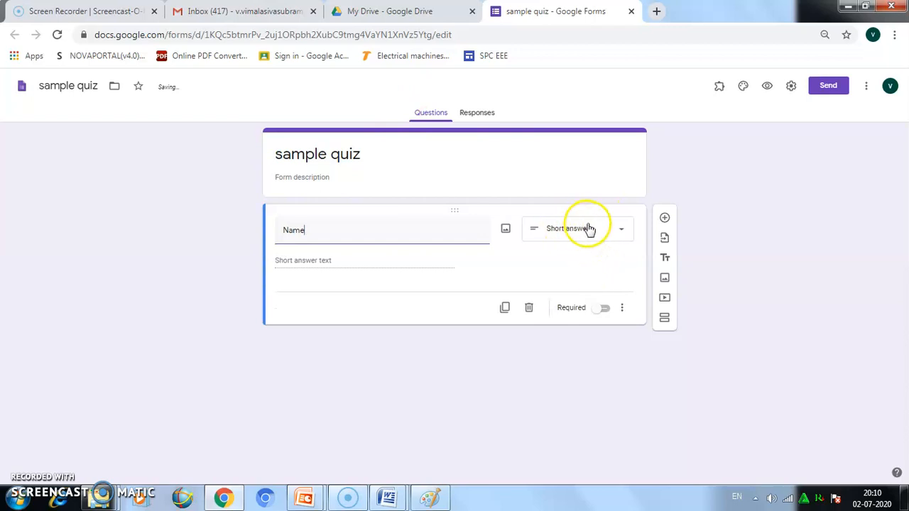
pyautogui.click(605, 310)
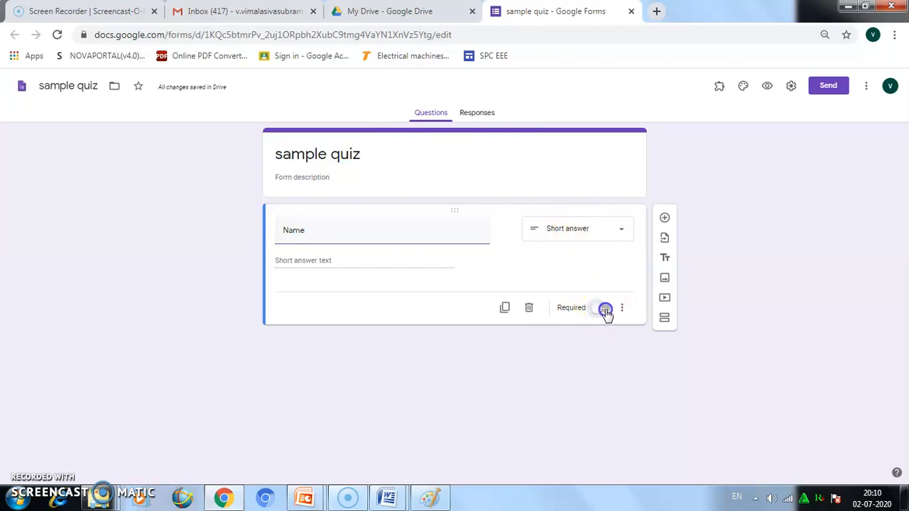
# Add a required short-answer question titled "Designation" below the Name question
pyautogui.click(665, 217)
pyautogui.click(315, 299)
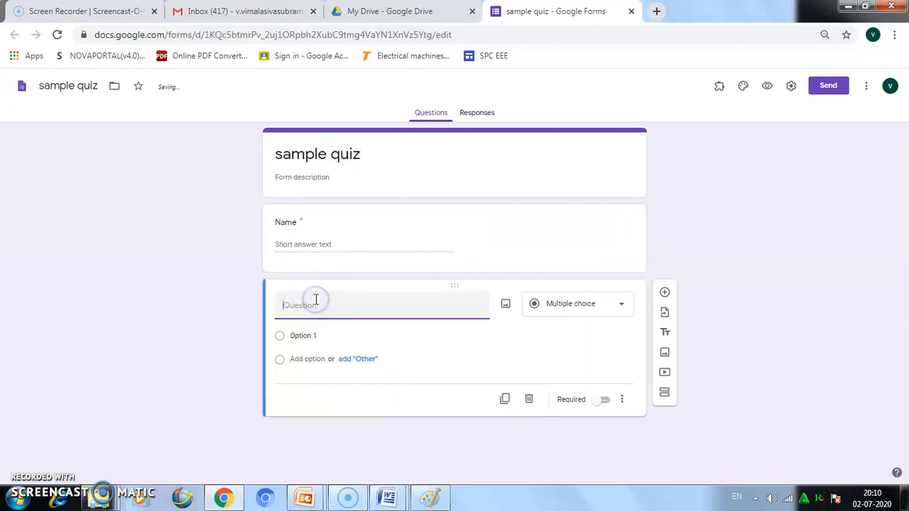
pyautogui.write('Designation')
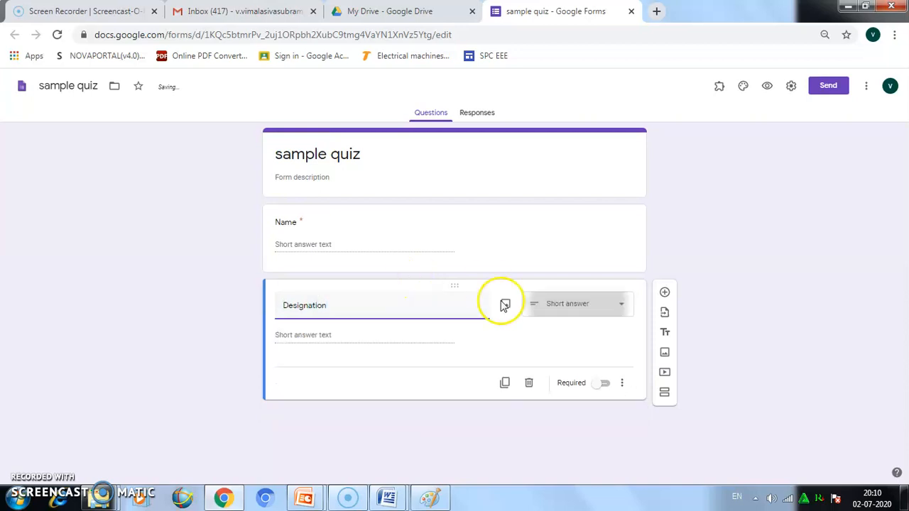
pyautogui.click(603, 383)
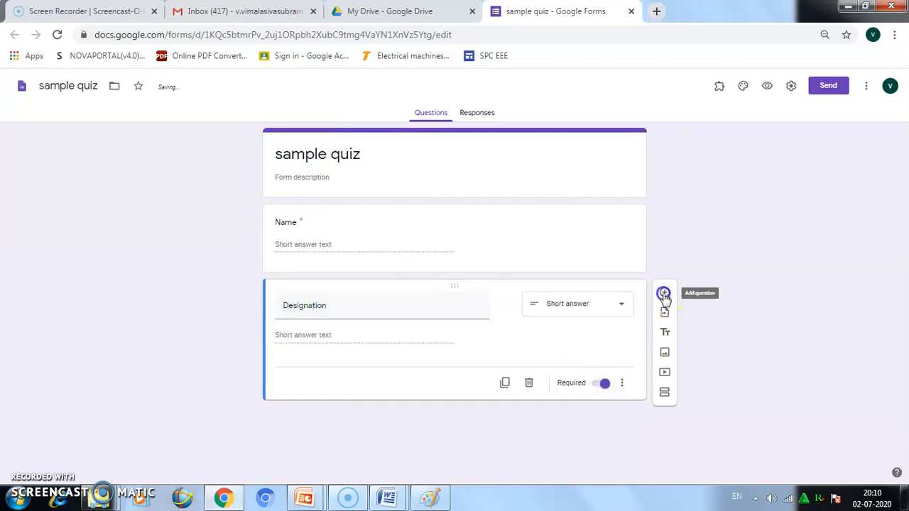
# Add a required short-answer question titled "College Name" below the Designation question
pyautogui.click(664, 292)
pyautogui.click(313, 383)
pyautogui.write('College Name')
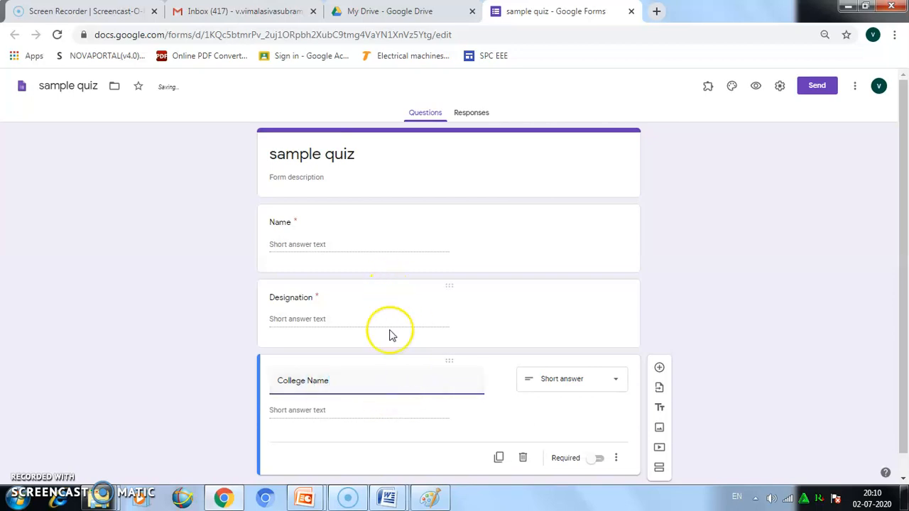
pyautogui.scroll(-1, 391, 331)
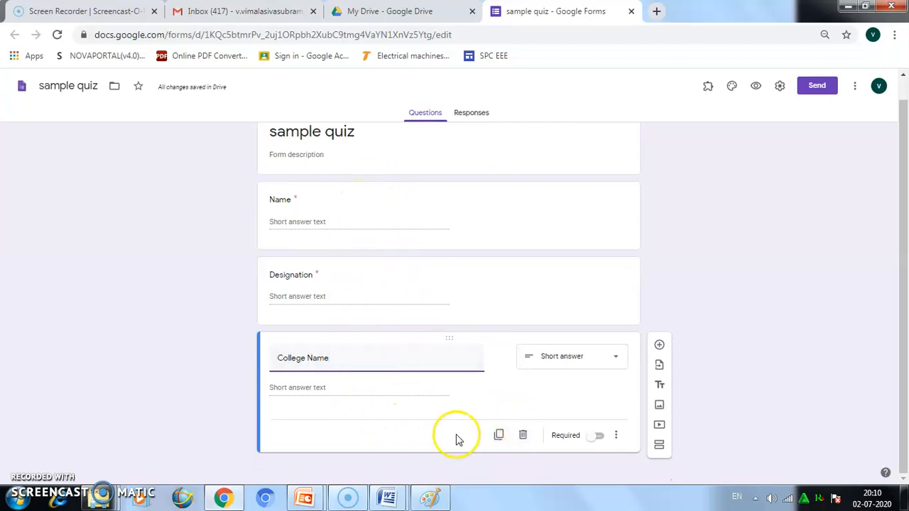
pyautogui.click(601, 438)
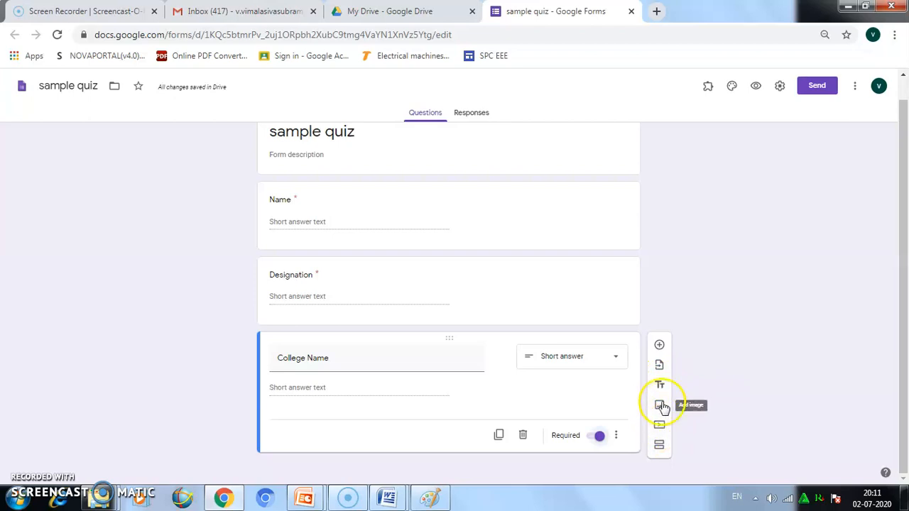
# Add a new section after the College Name question and title it "questions"
pyautogui.click(657, 445)
pyautogui.click(299, 412)
pyautogui.write('questions')
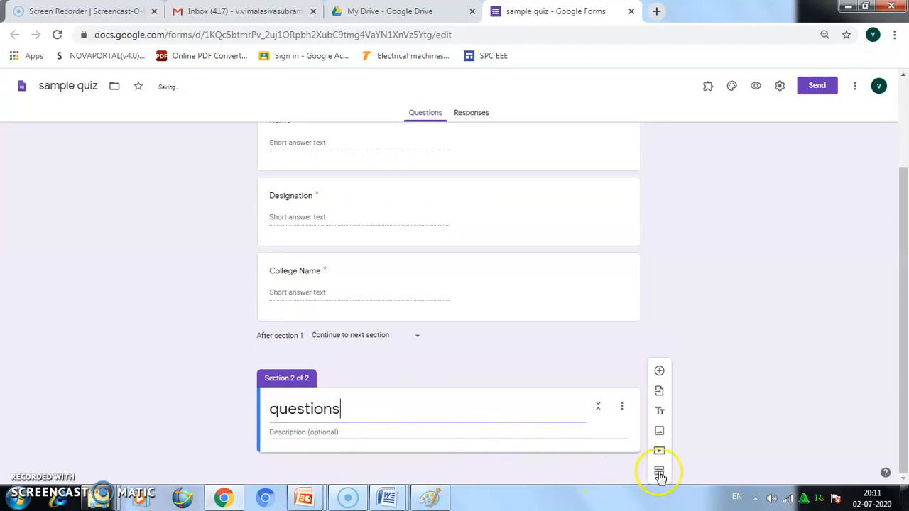
# Add a question to the "questions" section with the text "why transformer rating in kva?"
pyautogui.click(659, 372)
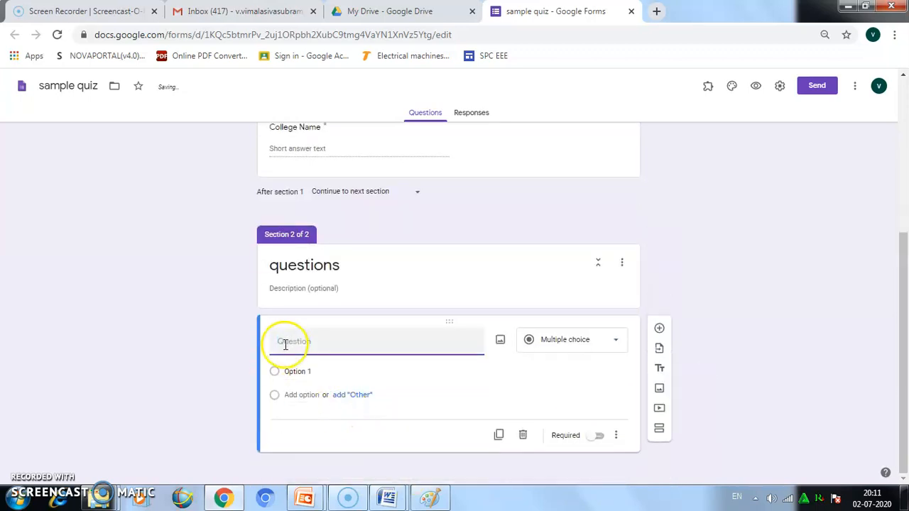
pyautogui.click(581, 340)
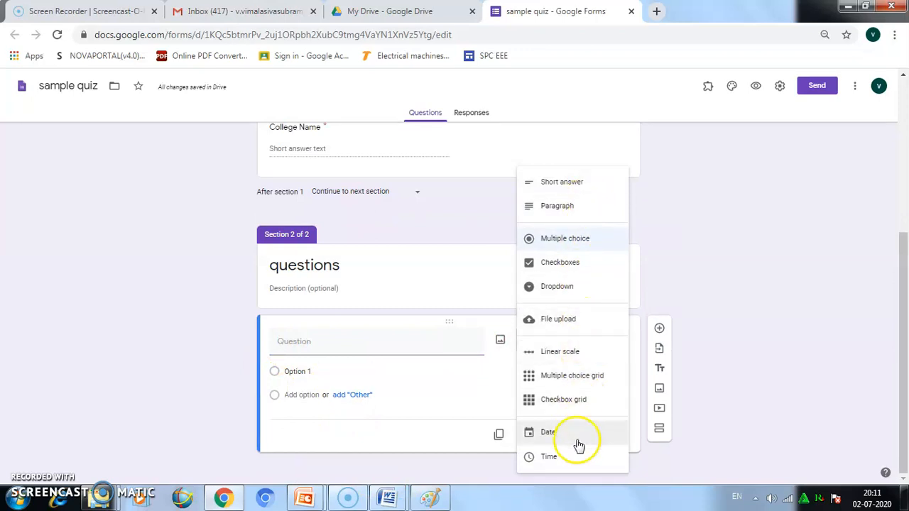
pyautogui.click(328, 341)
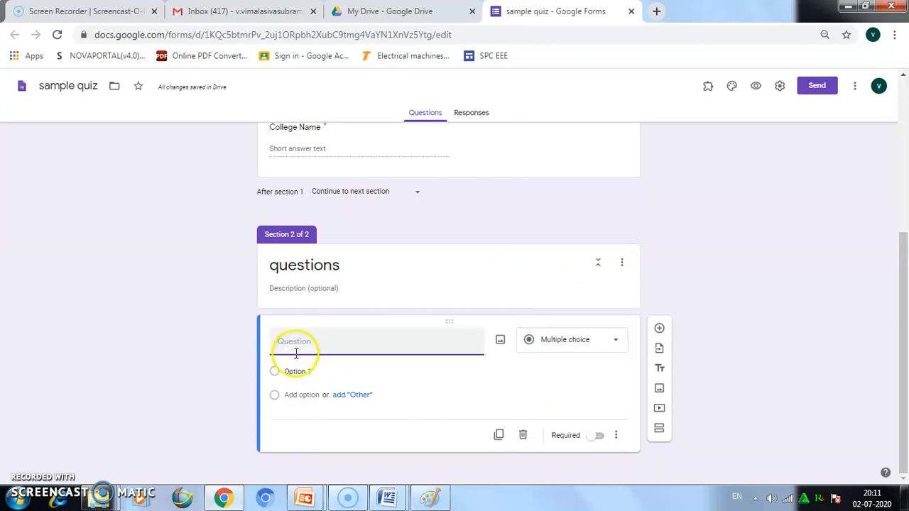
pyautogui.write('w')
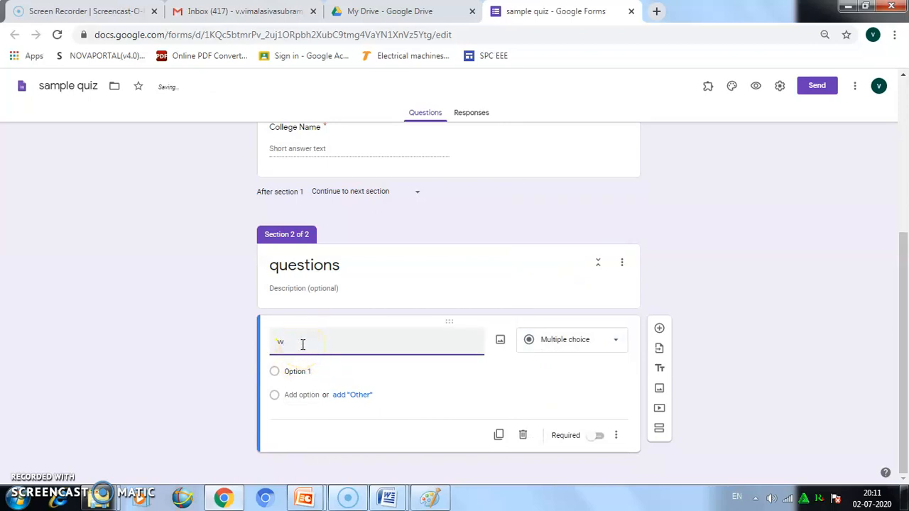
pyautogui.write('hy tra')
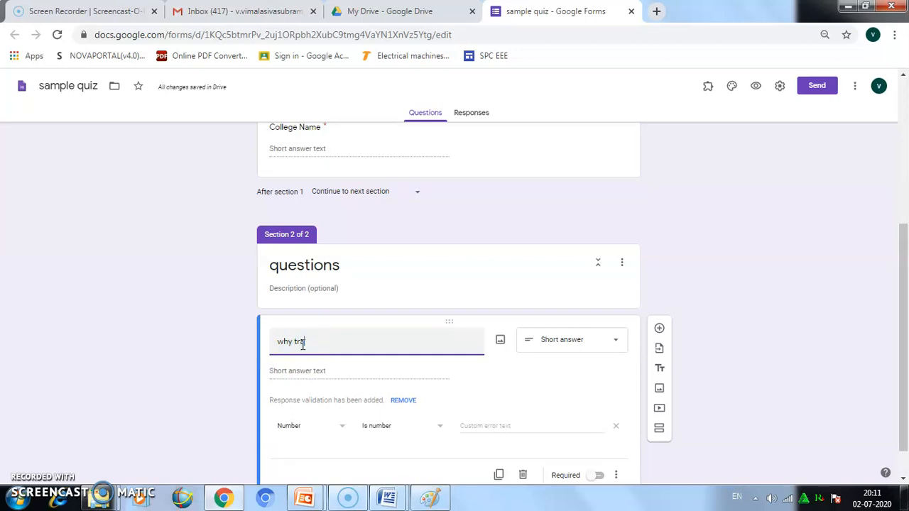
pyautogui.write('nsformer rating in kva?')
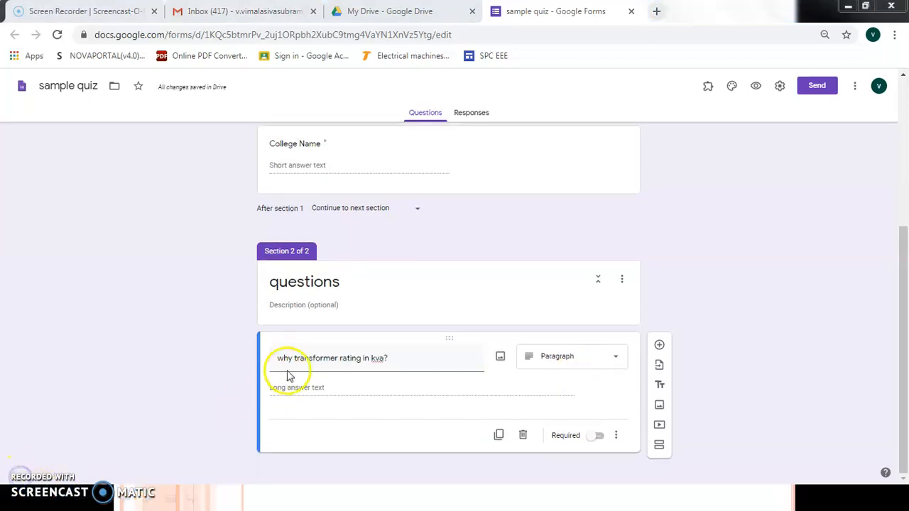
# Make the question required multiple choice: "losses depends on voltage", "core loss depends on current", "core loss depends on voltage and copper loss depends on current" and "none"
pyautogui.click(585, 356)
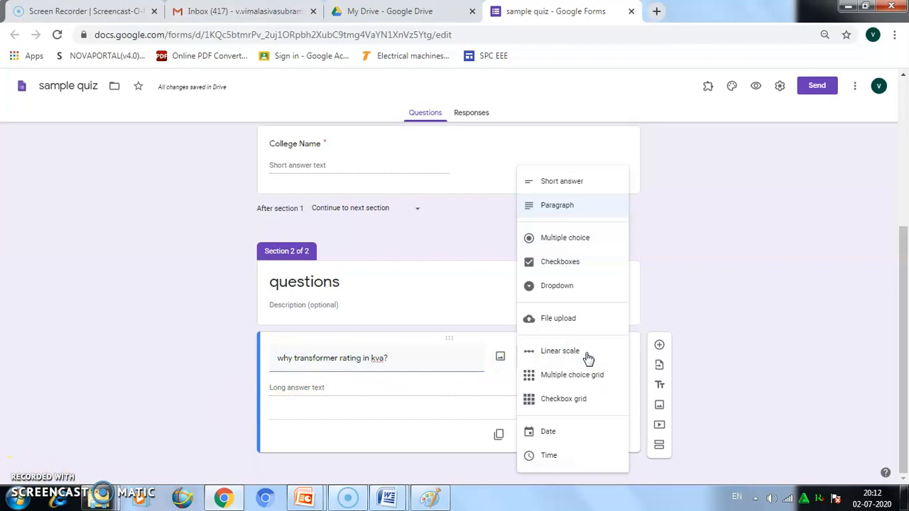
pyautogui.click(580, 239)
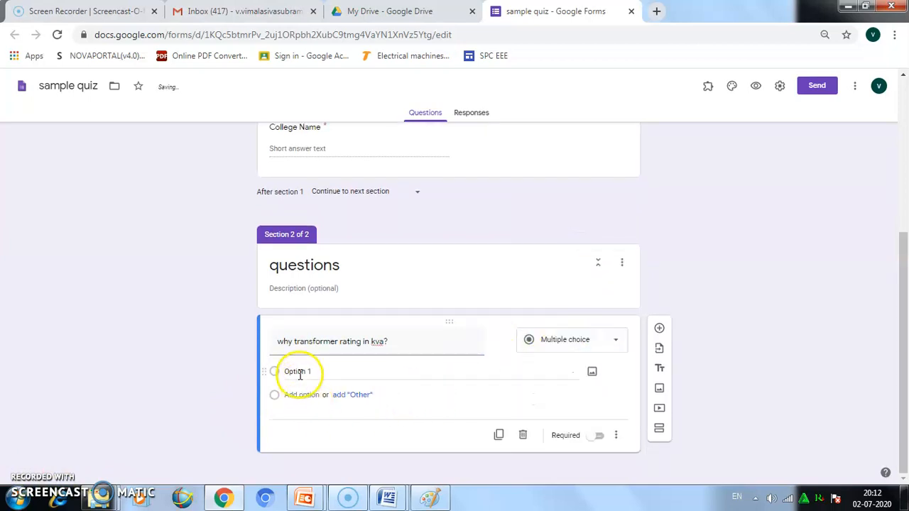
pyautogui.click(299, 376)
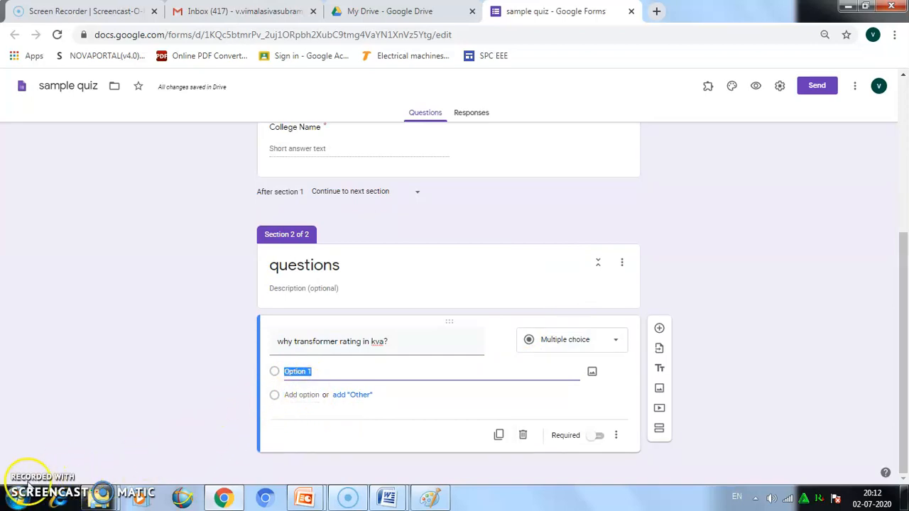
pyautogui.write('losses depends on voltage core loss depends on current core loss depends on voltage and copper loss depends on current none')
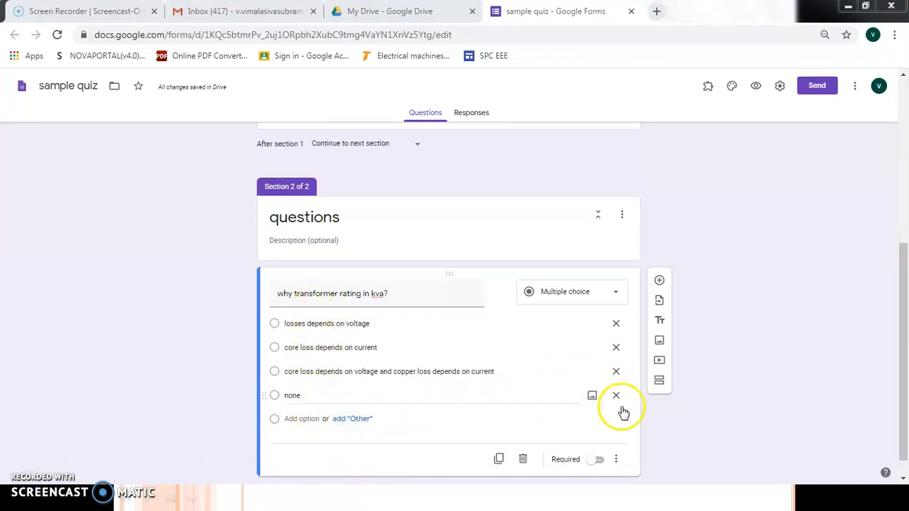
pyautogui.click(601, 460)
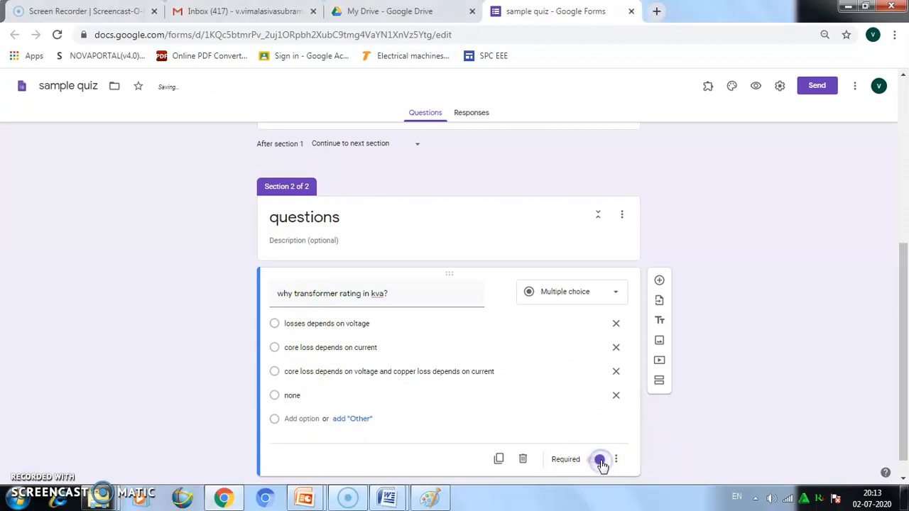
# In the form's general settings, enable collecting email addresses and limit respondents to 1 response
pyautogui.scroll(1, 768, 206)
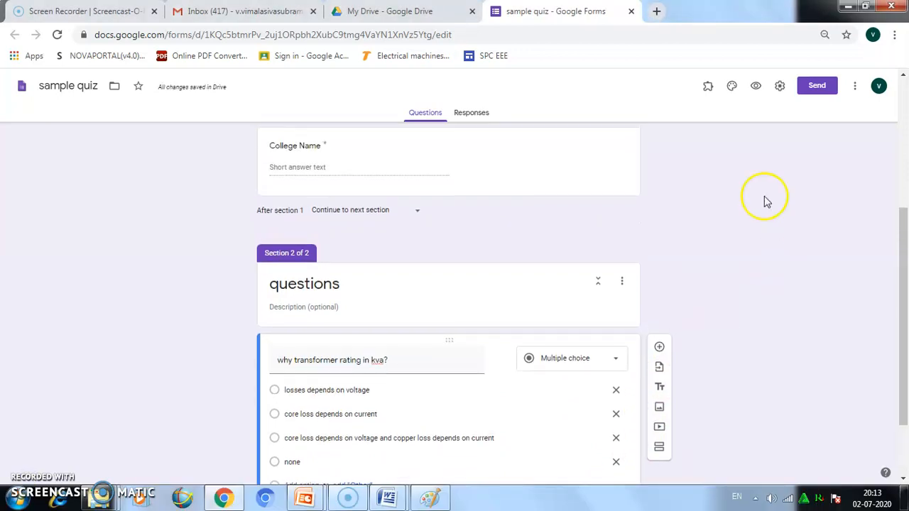
pyautogui.click(779, 88)
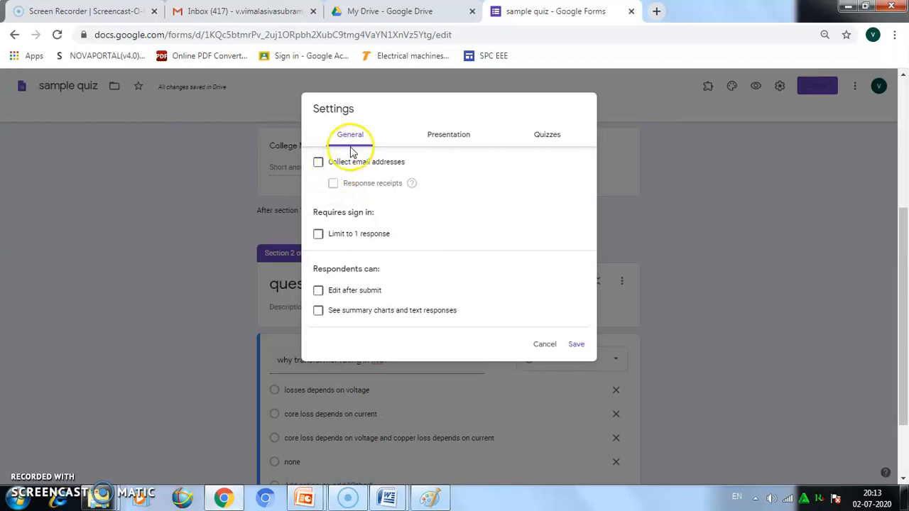
pyautogui.click(319, 163)
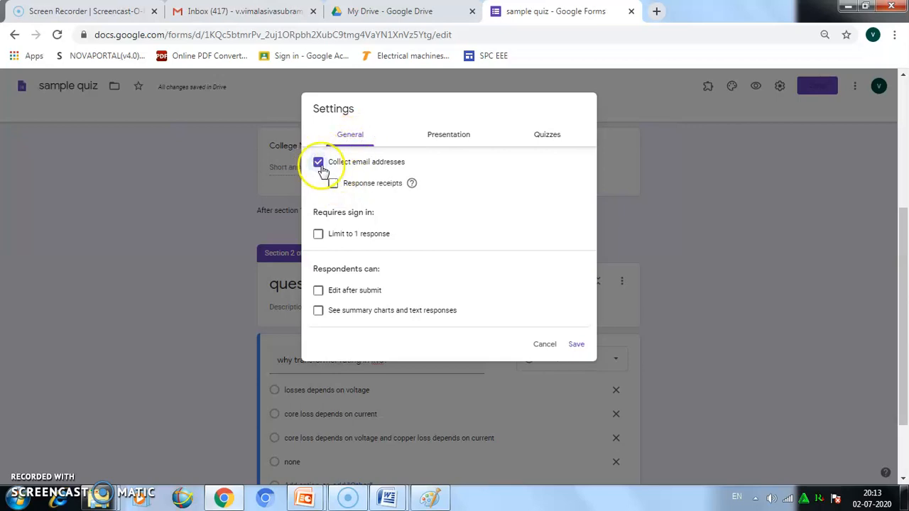
pyautogui.click(318, 236)
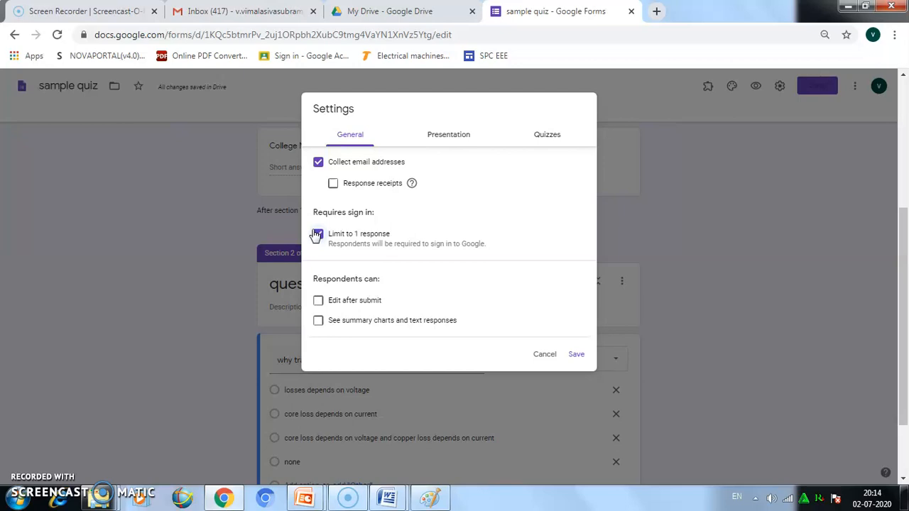
# Make the form a quiz, hide missed questions from respondents, and save the settings
pyautogui.click(544, 136)
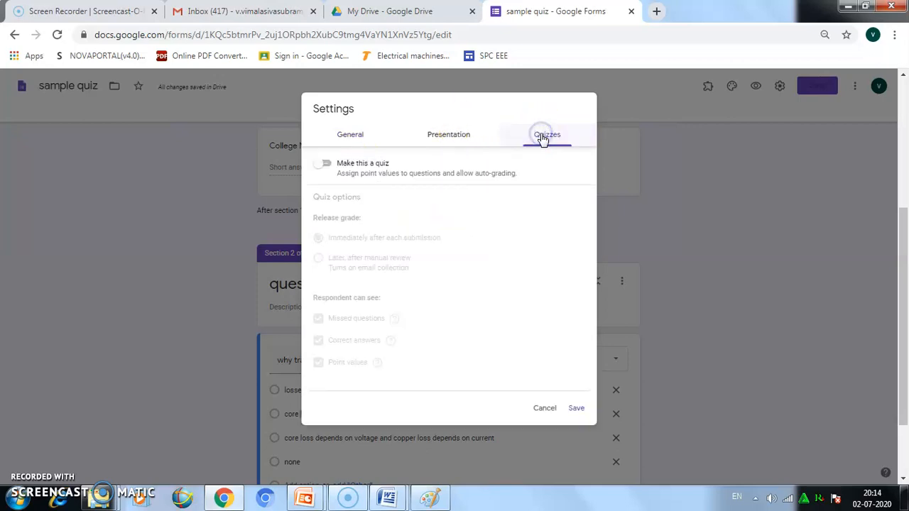
pyautogui.click(327, 166)
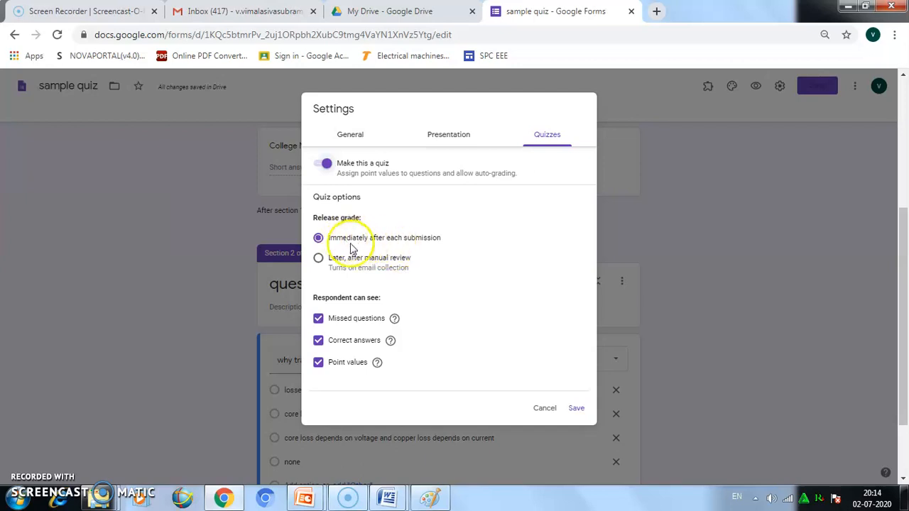
pyautogui.click(319, 319)
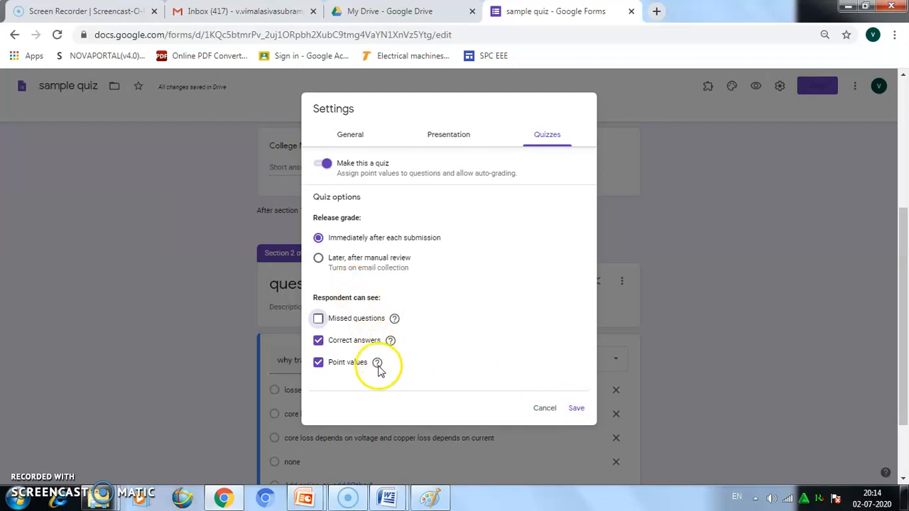
pyautogui.click(576, 409)
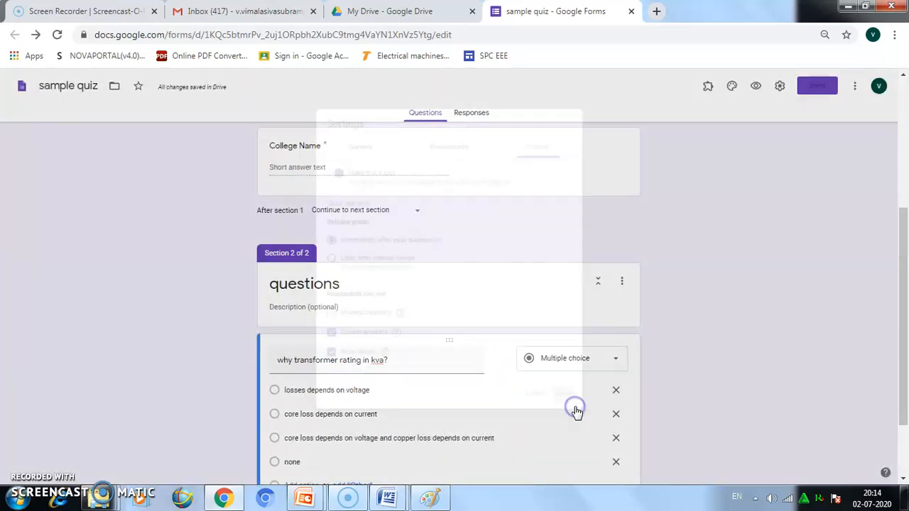
# In the transformer question's answer key, mark "core loss depends on voltage and copper loss depends on current" as correct and assign 10 points
pyautogui.scroll(-1, 695, 346)
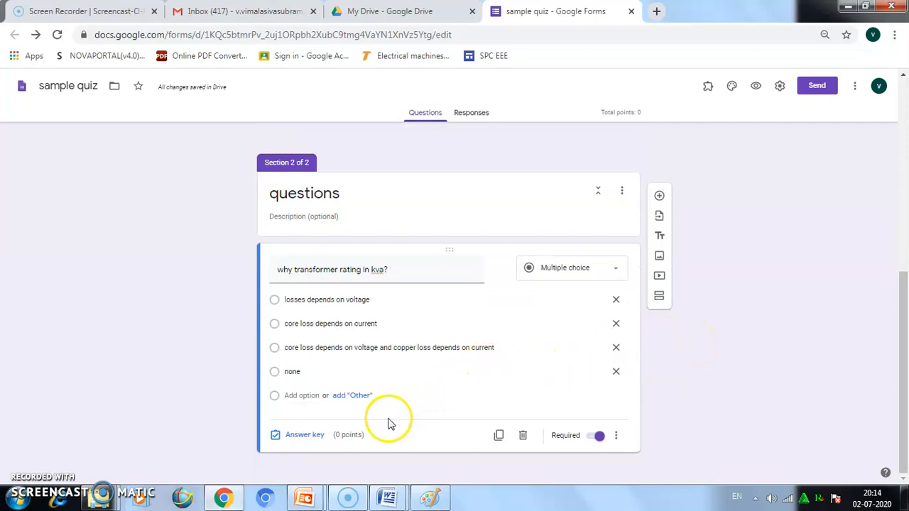
pyautogui.click(304, 434)
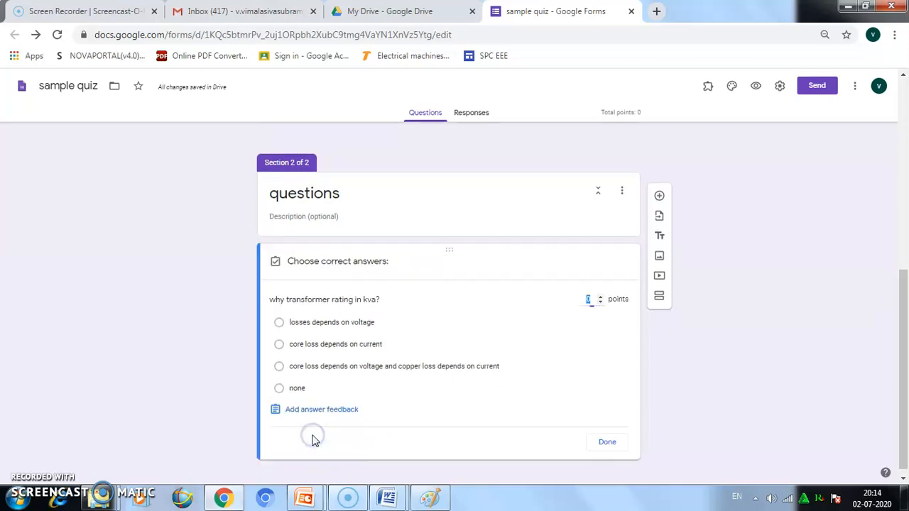
pyautogui.click(313, 368)
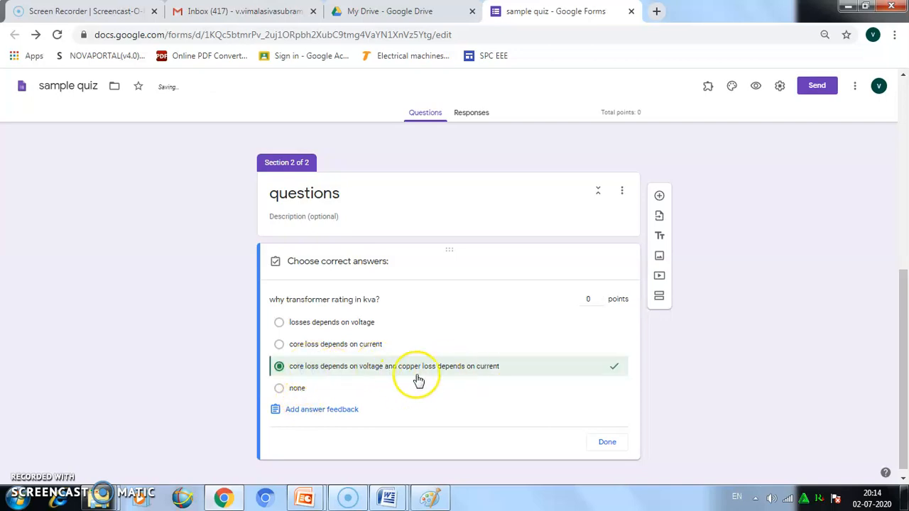
pyautogui.click(589, 299)
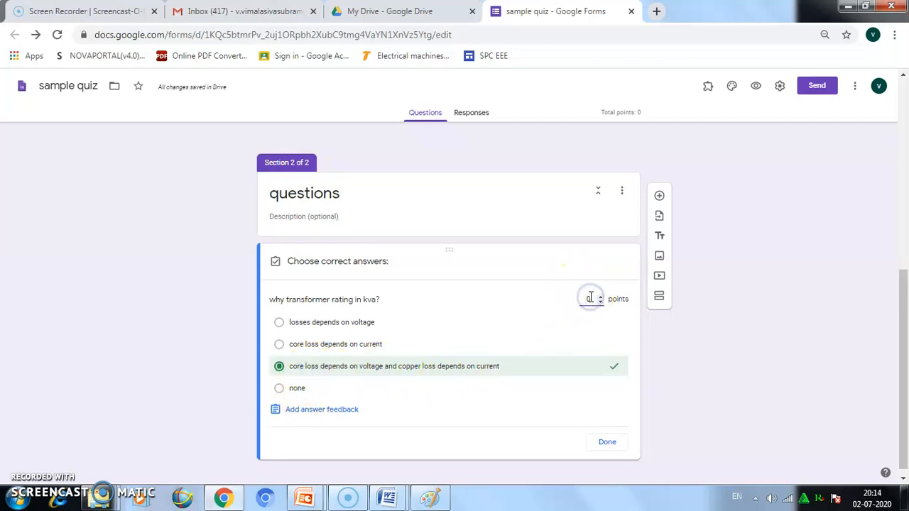
pyautogui.click(607, 441)
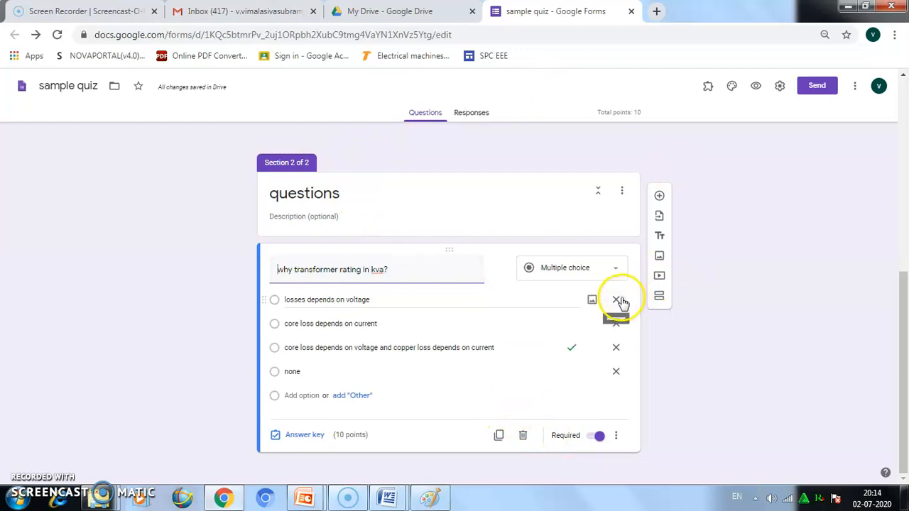
# Open the form's add-ons marketplace and search for Certify'em
pyautogui.scroll(6, 501, 210)
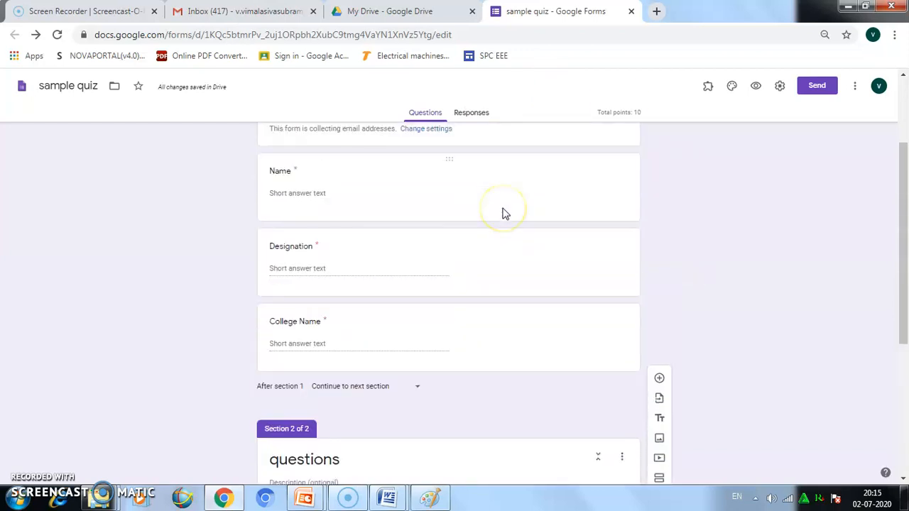
pyautogui.click(566, 213)
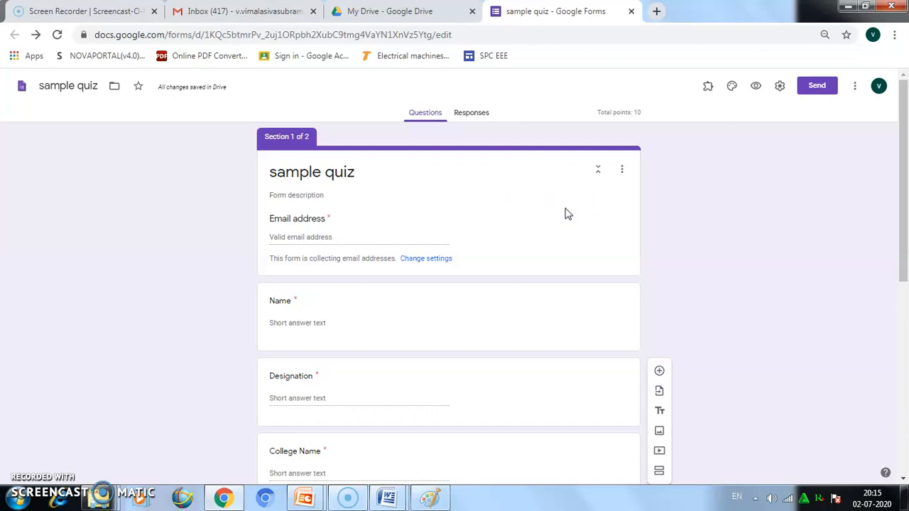
pyautogui.click(856, 92)
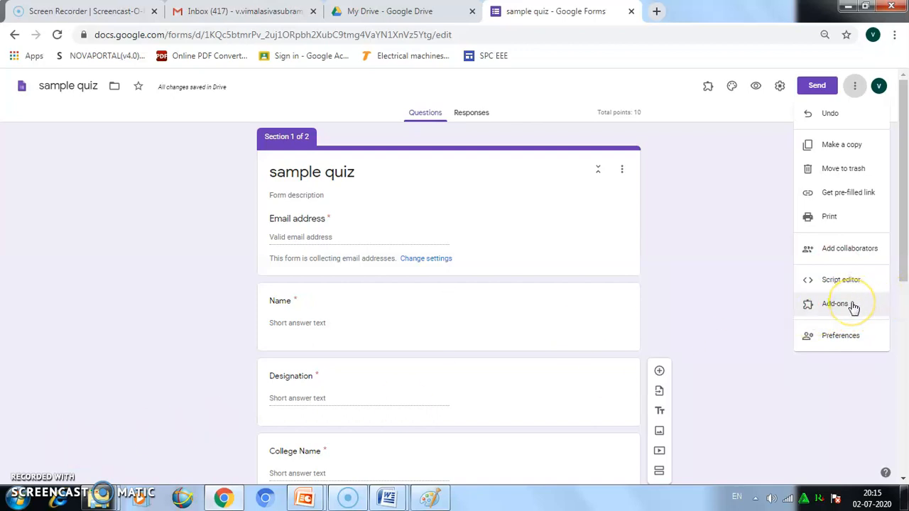
pyautogui.click(855, 306)
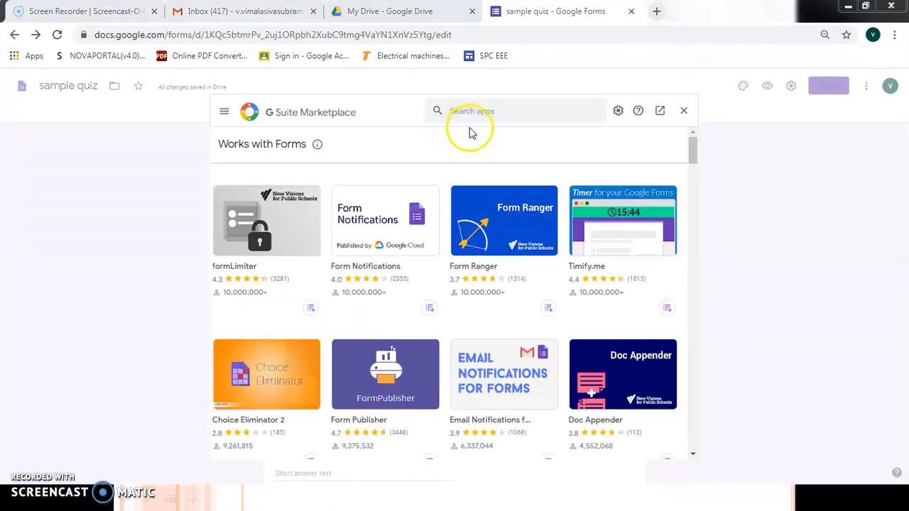
pyautogui.click(485, 111)
pyautogui.write('c')
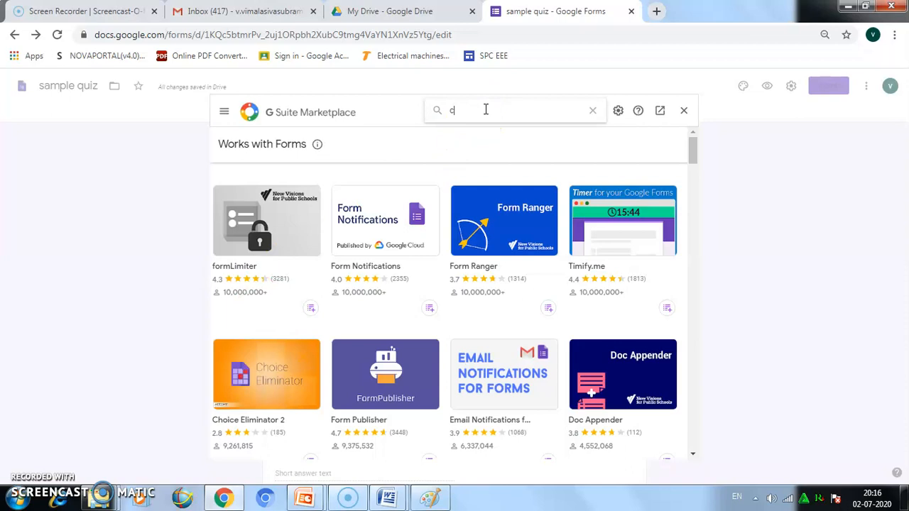
pyautogui.write('e')
pyautogui.click(466, 124)
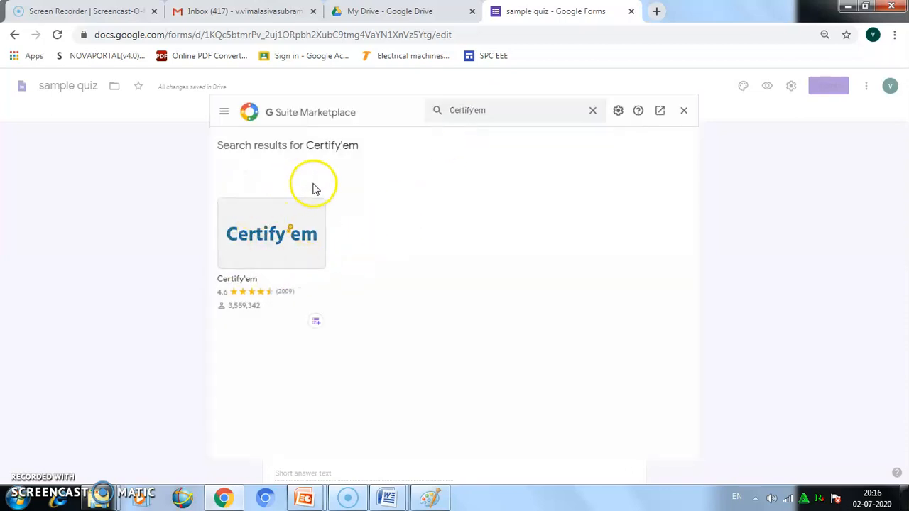
# Start installing the Certify'em add-on and continue to its account authorisation
pyautogui.click(251, 239)
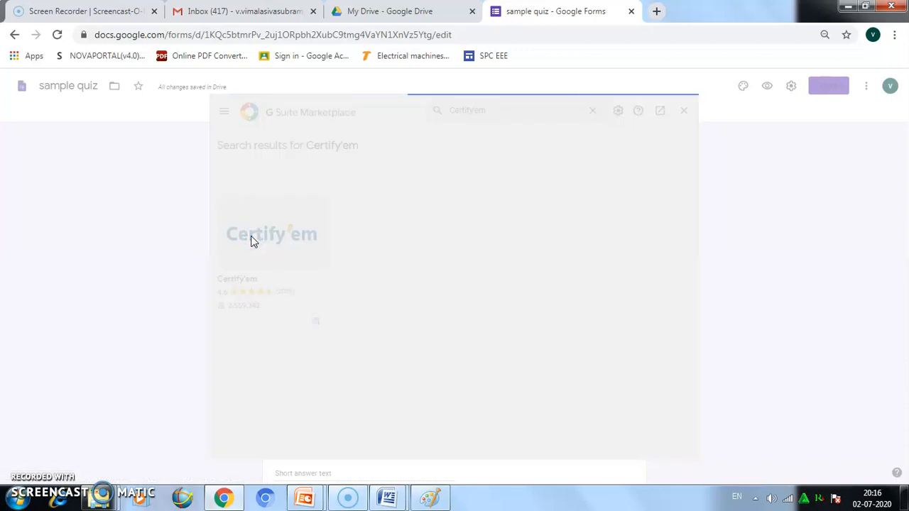
pyautogui.click(418, 220)
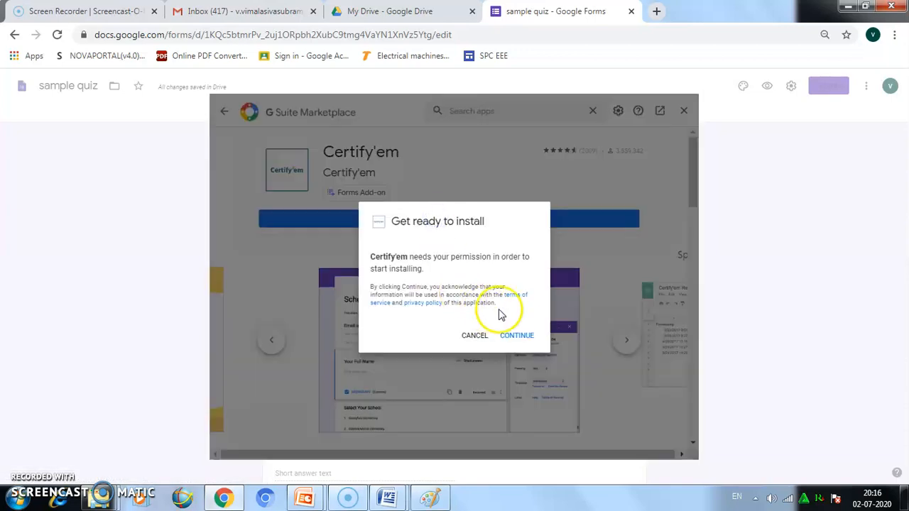
pyautogui.click(515, 334)
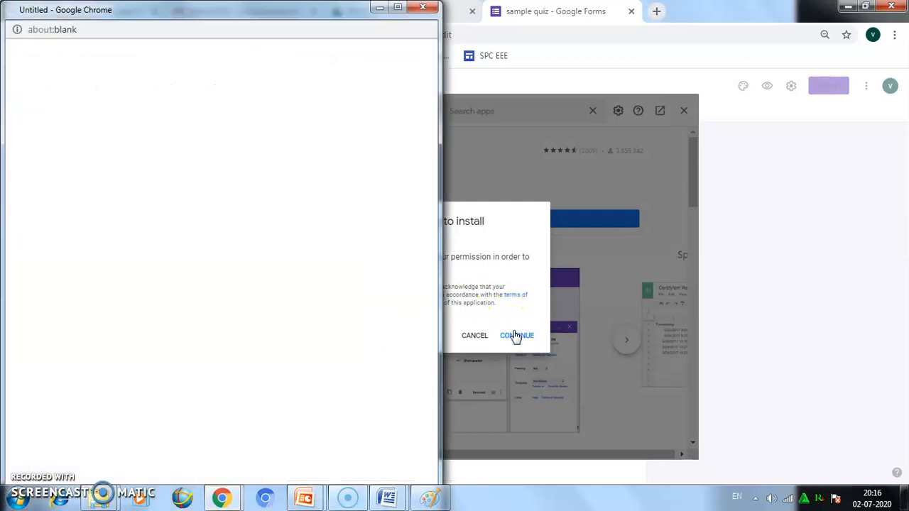
pyautogui.click(503, 329)
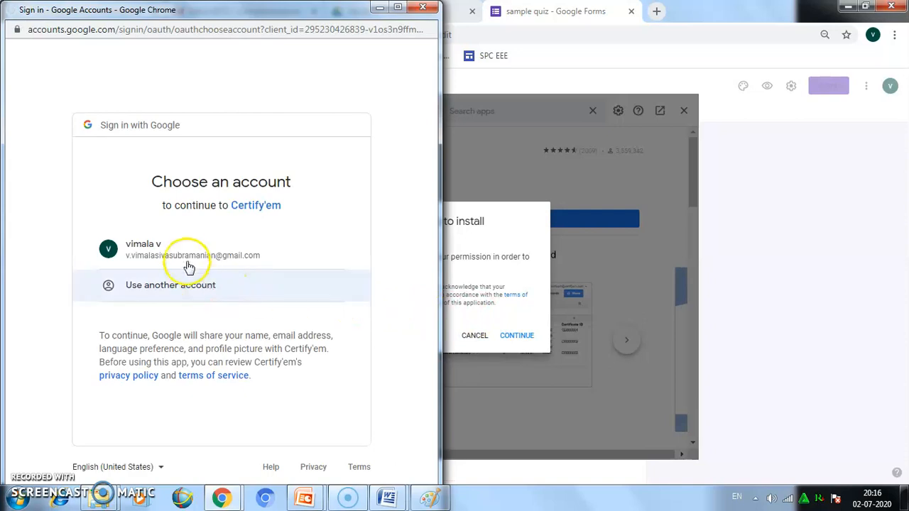
# Authorise Certify'em with the existing Google account, grant its permissions, finish the installation and close the marketplace
pyautogui.click(187, 254)
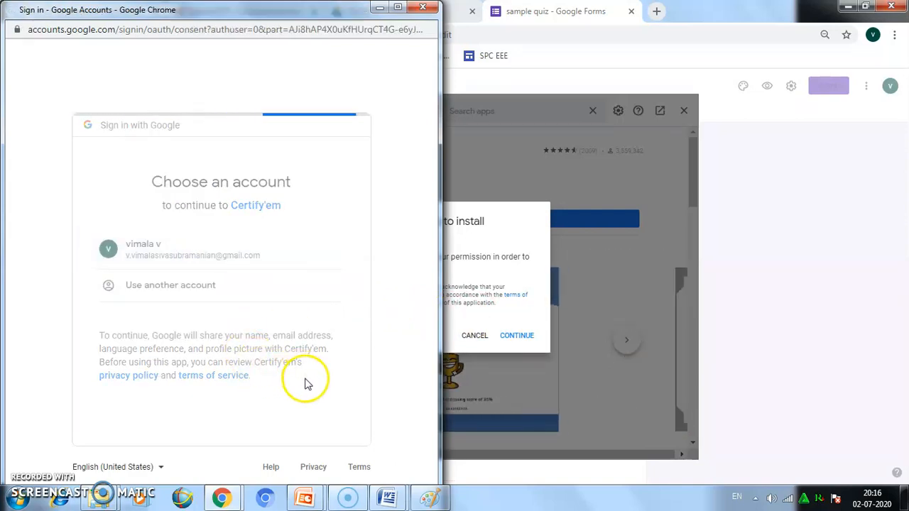
pyautogui.scroll(-2, 329, 341)
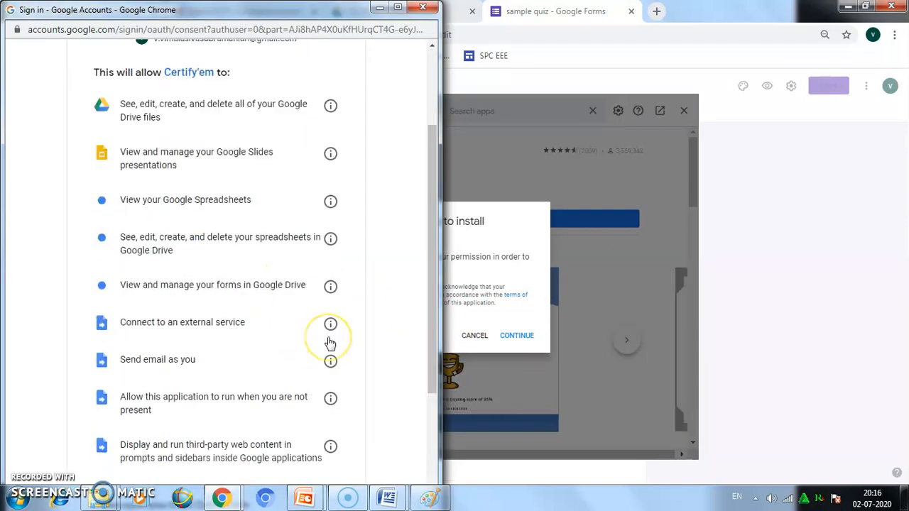
pyautogui.scroll(-3, 328, 341)
pyautogui.click(298, 421)
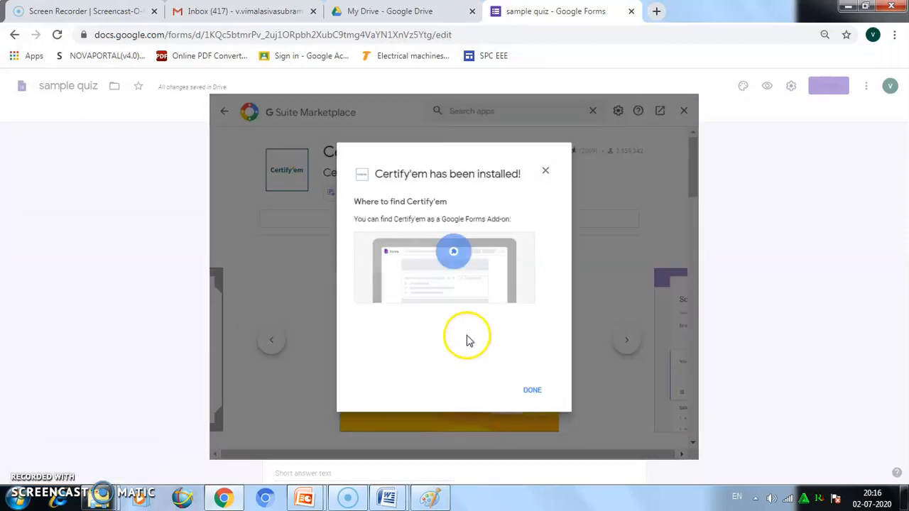
pyautogui.click(529, 391)
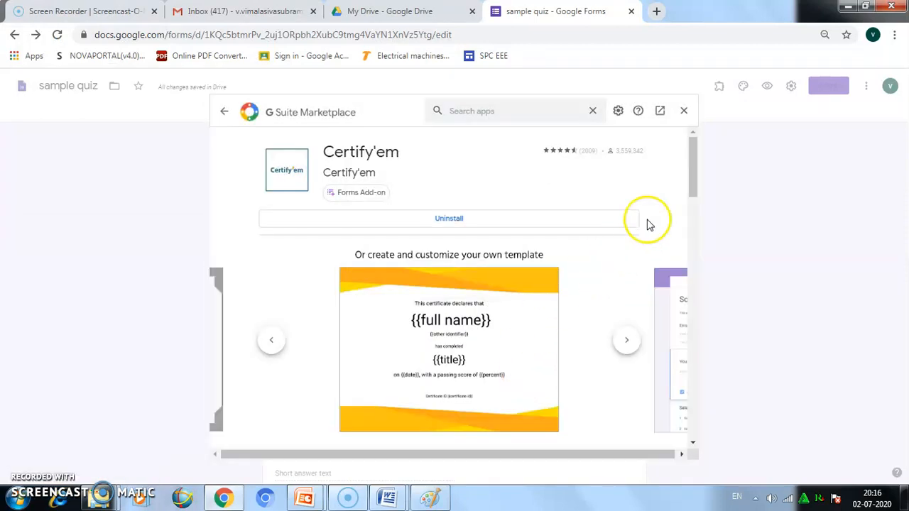
pyautogui.click(685, 111)
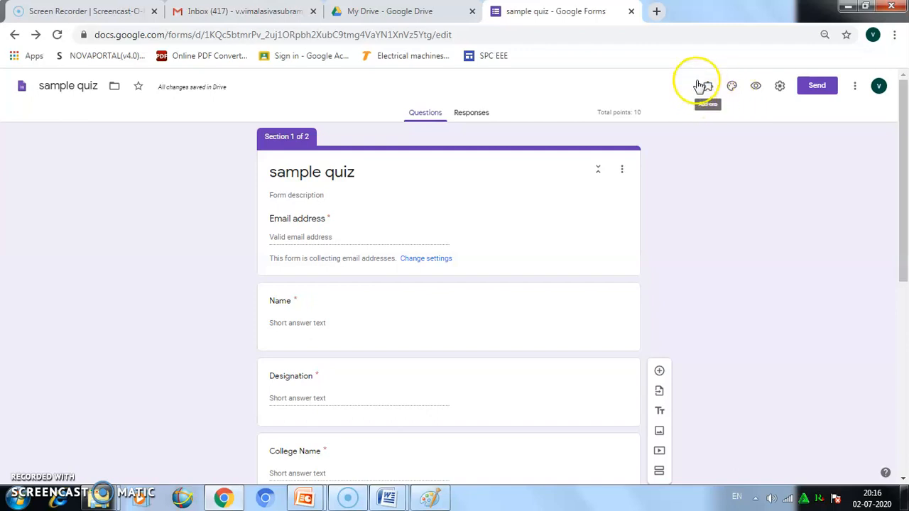
# Show the Certify'em controls for the form and turn certification on
pyautogui.click(707, 88)
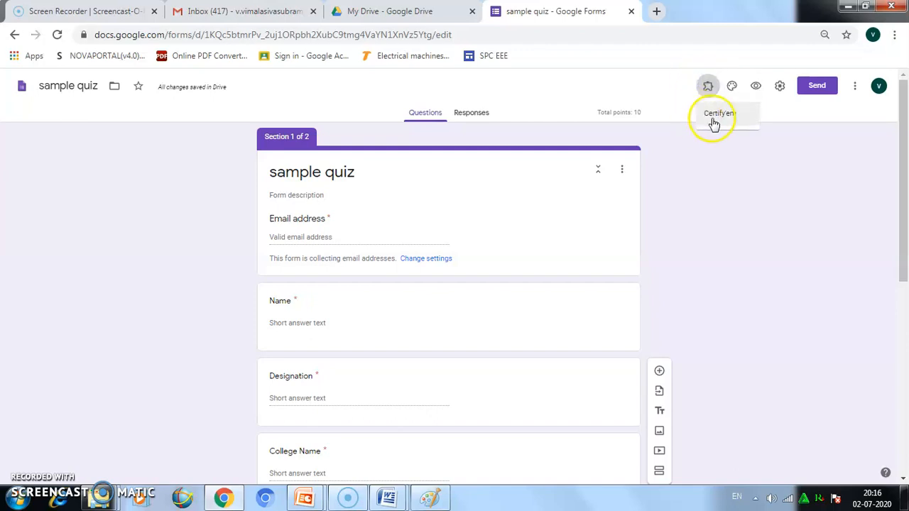
pyautogui.click(717, 119)
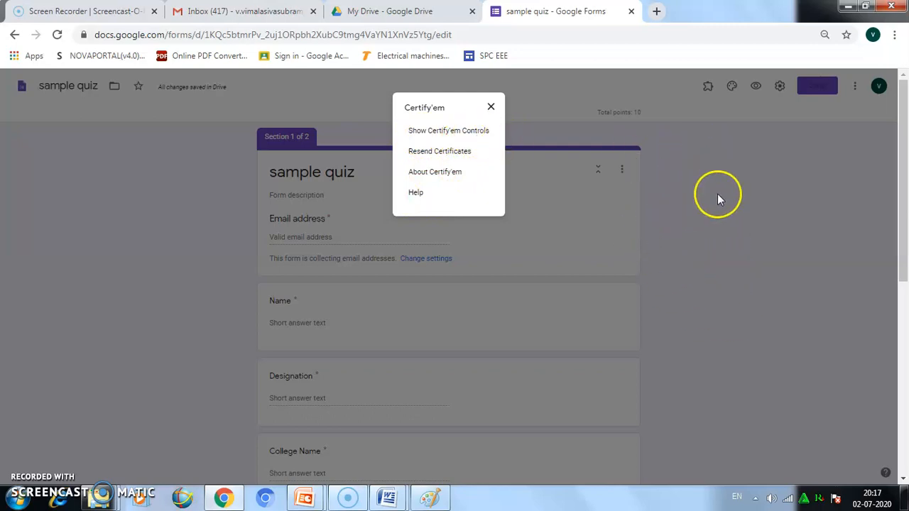
pyautogui.click(451, 153)
pyautogui.click(459, 132)
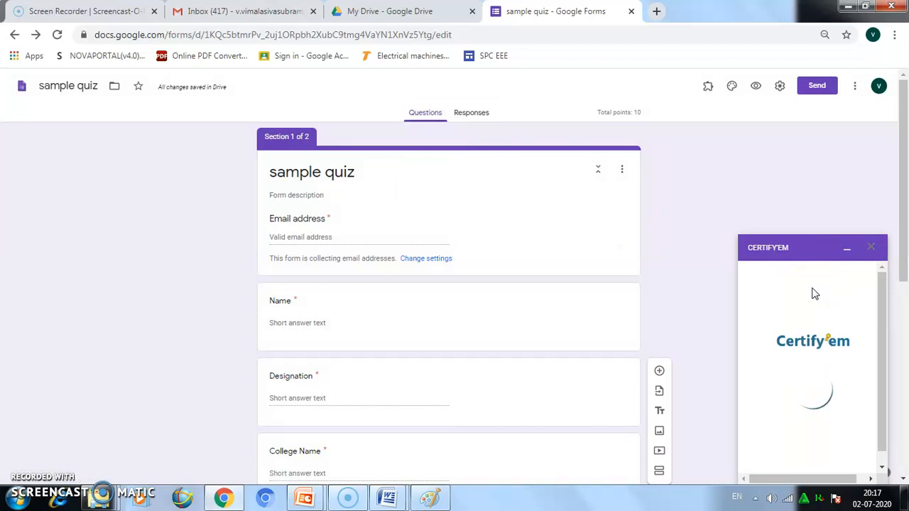
pyautogui.click(795, 315)
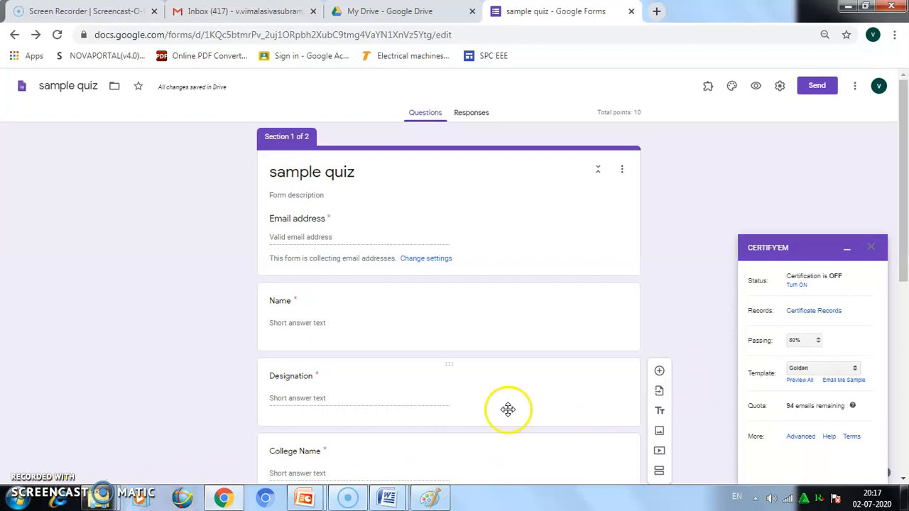
pyautogui.click(797, 284)
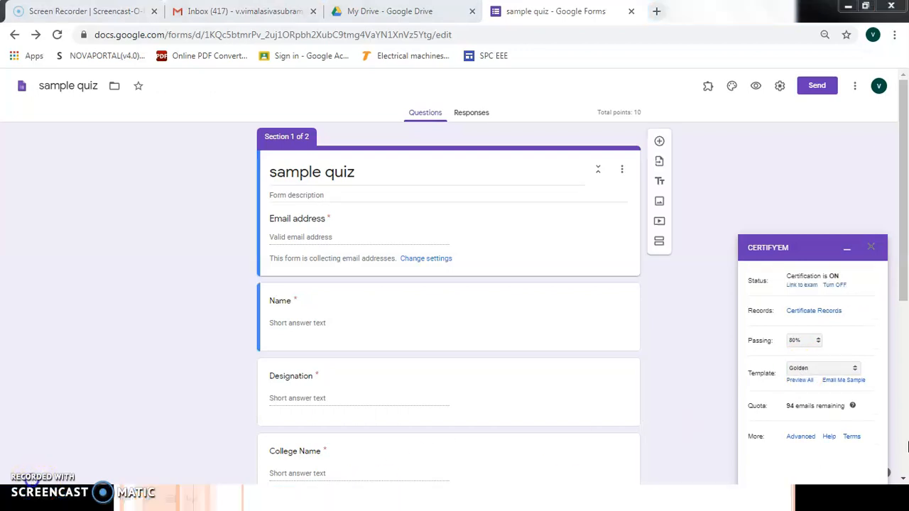
# Set the Certify'em passing score to 50% and look through the certificate templates, leaving Golden selected
pyautogui.click(819, 342)
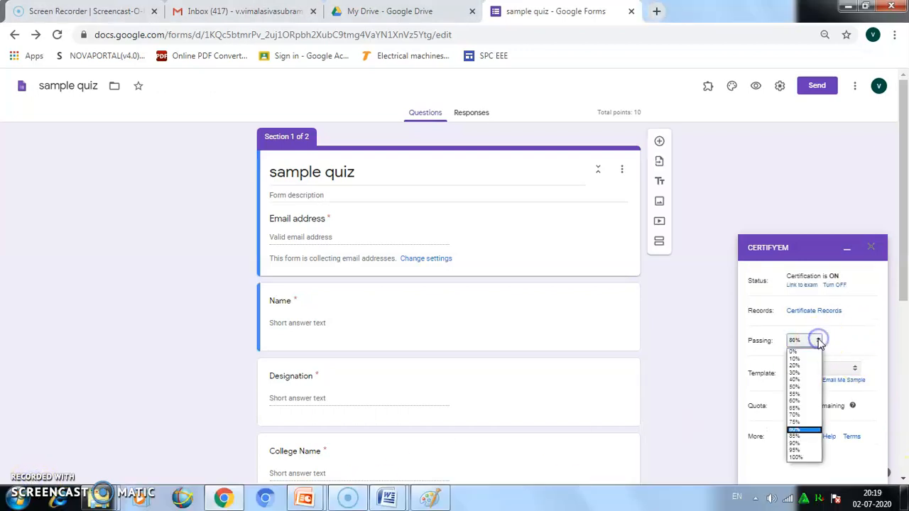
pyautogui.click(796, 396)
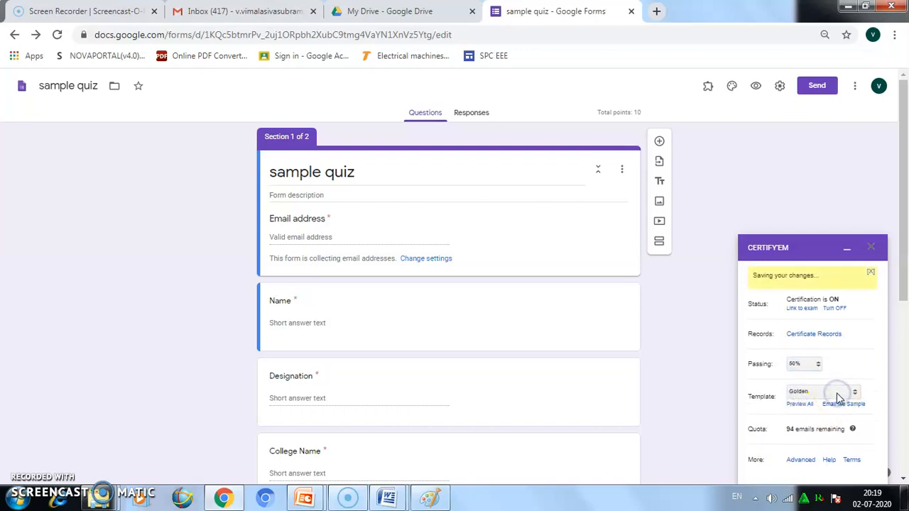
pyautogui.click(856, 393)
pyautogui.click(801, 396)
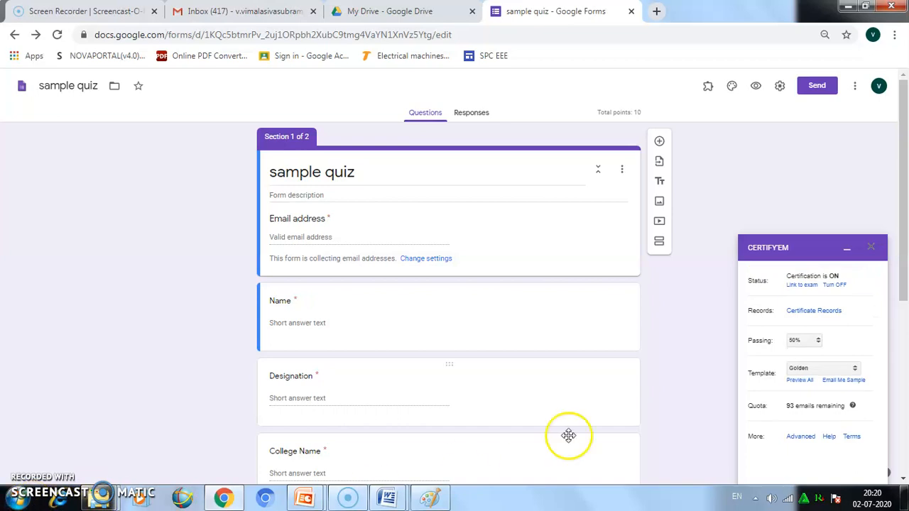
pyautogui.click(816, 369)
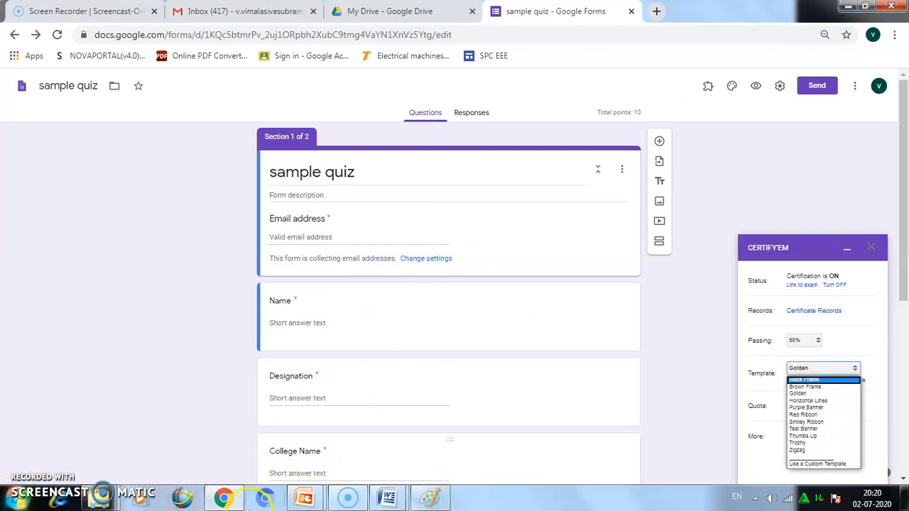
# Switch to the open Microsoft Word windows and close the "message" document
pyautogui.click(387, 498)
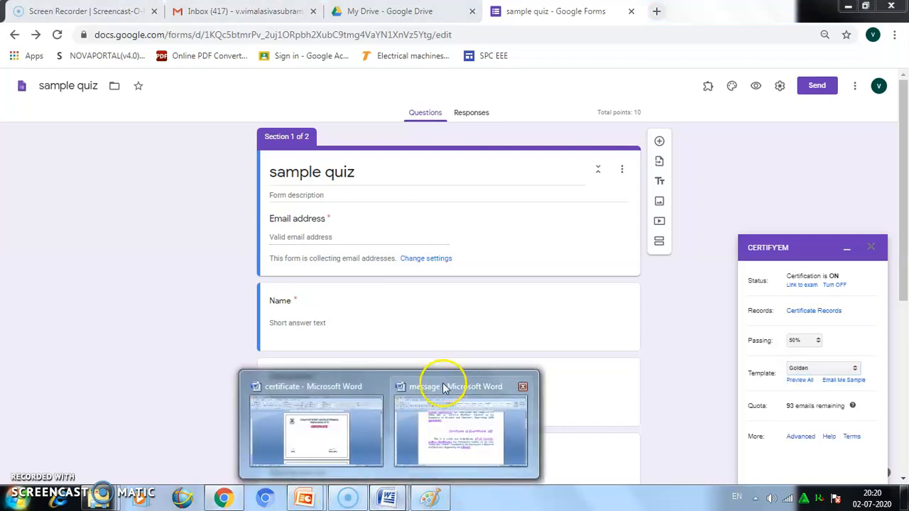
pyautogui.click(523, 386)
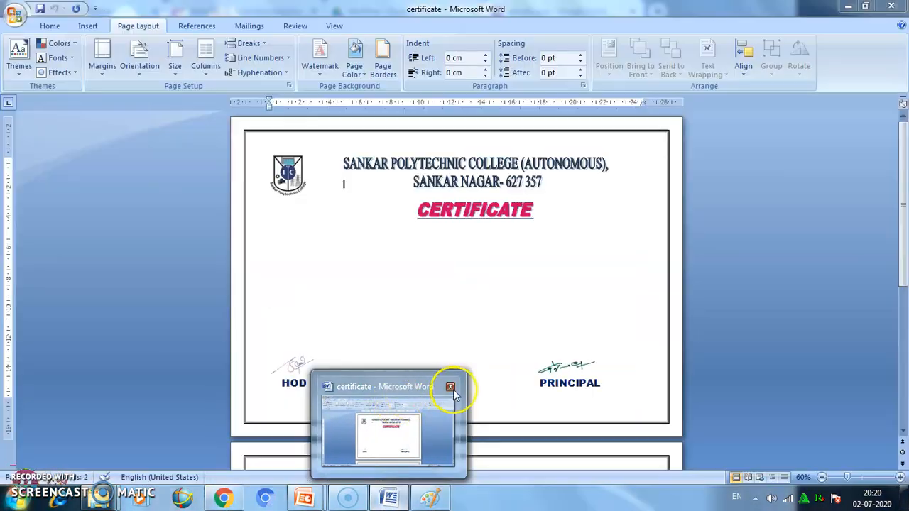
# Close the open certificate document in Word and reopen "certificate" from the "my webinar" folder
pyautogui.click(451, 387)
pyautogui.moveTo(108, 502)
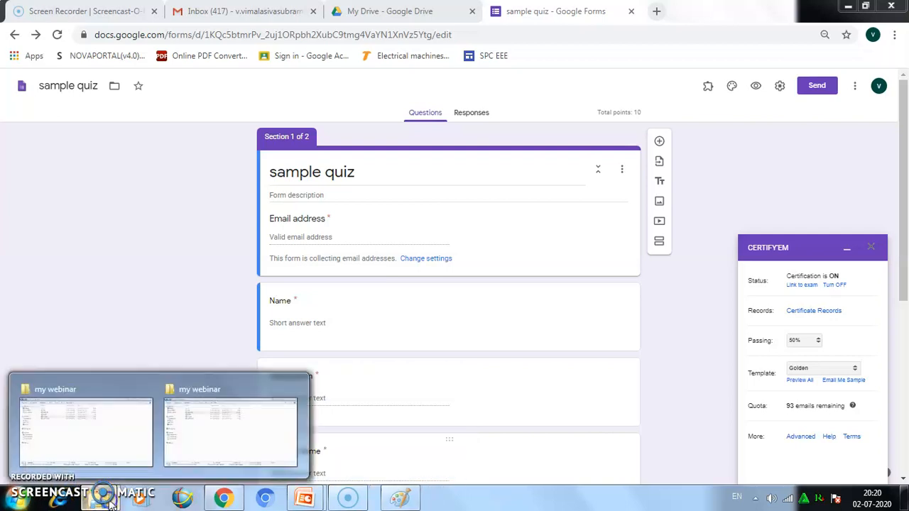
pyautogui.click(106, 387)
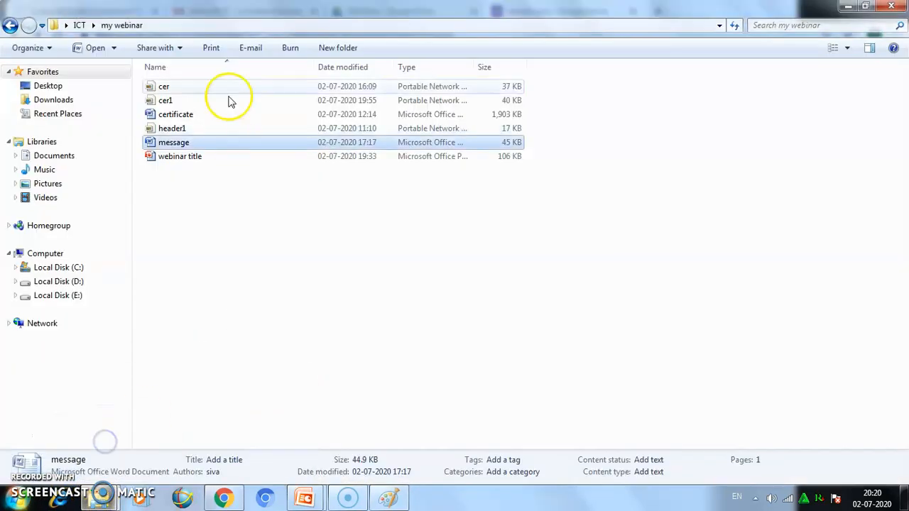
pyautogui.click(169, 119)
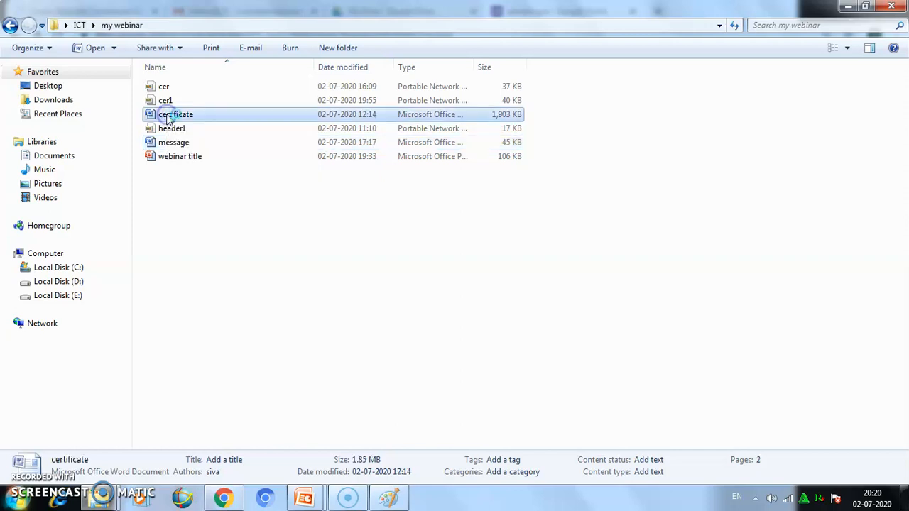
pyautogui.doubleClick(168, 119)
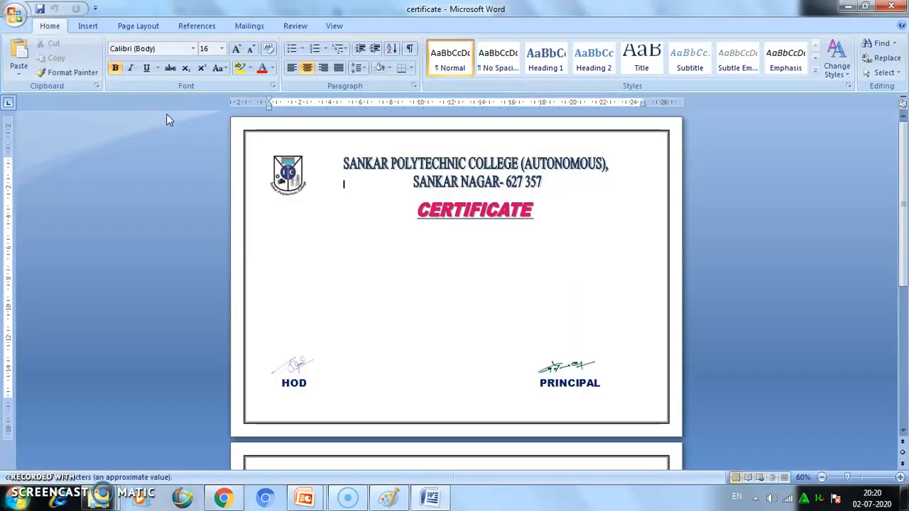
# Check the certificate document's page orientation options, keeping Landscape, and look over the certificate page layout
pyautogui.click(137, 26)
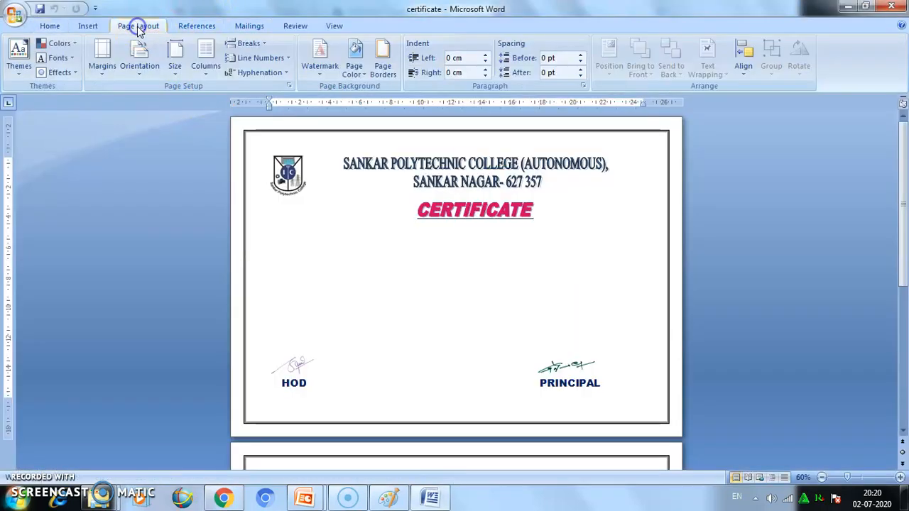
pyautogui.click(140, 62)
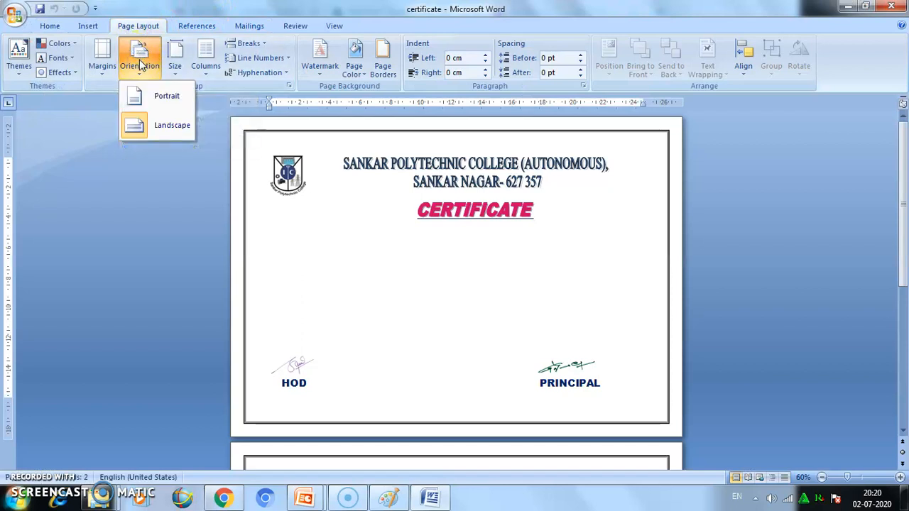
pyautogui.click(153, 129)
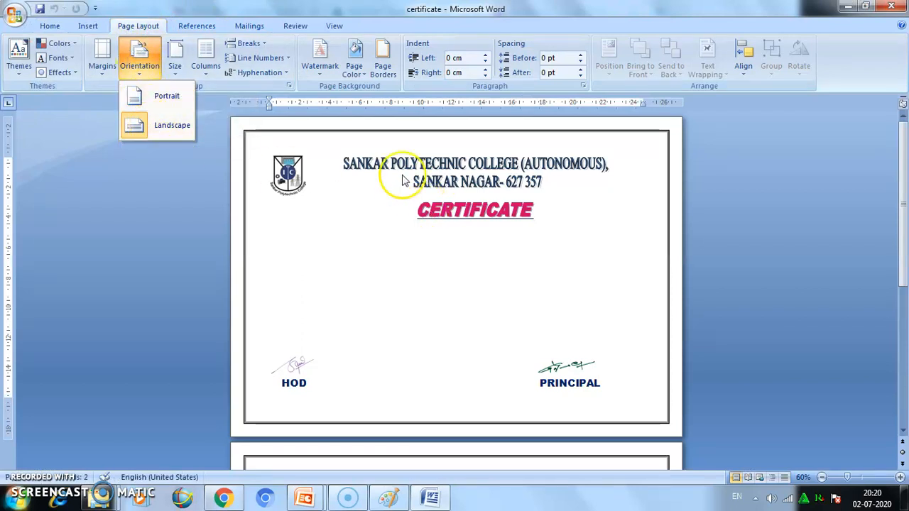
pyautogui.click(365, 170)
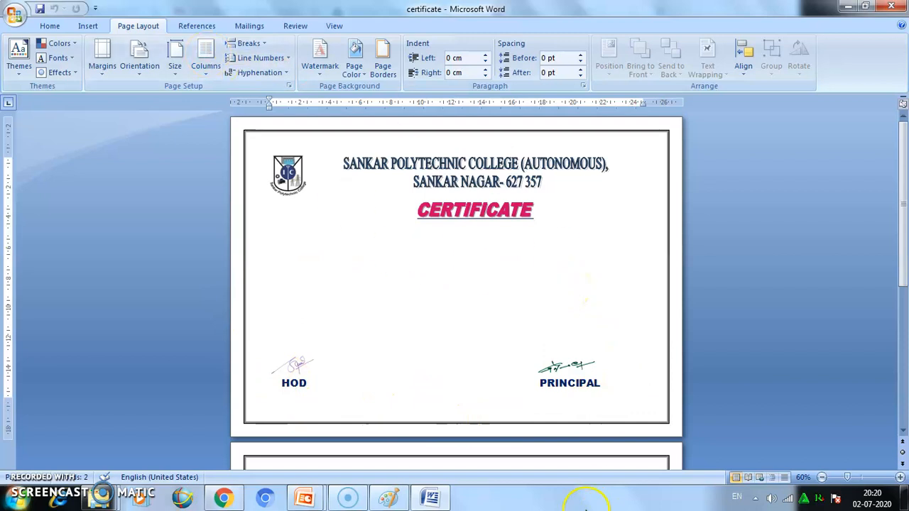
pyautogui.click(556, 465)
pyautogui.scroll(1, 401, 310)
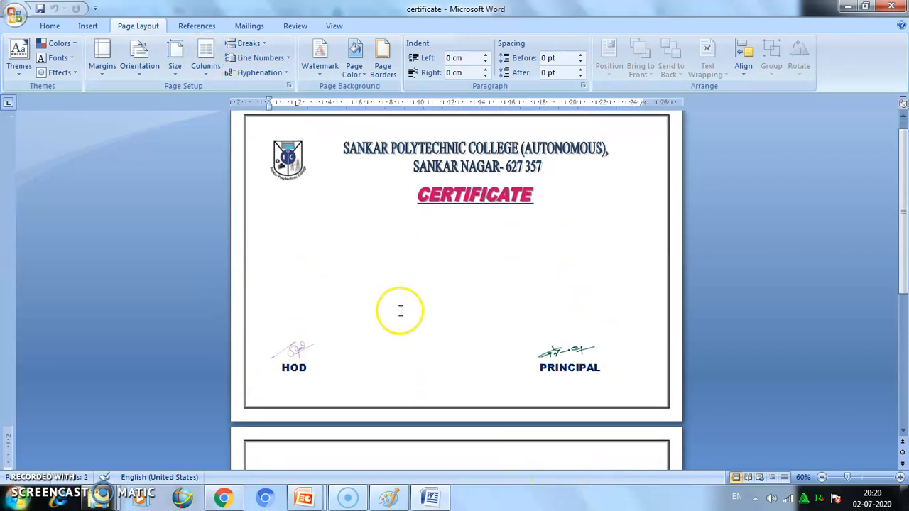